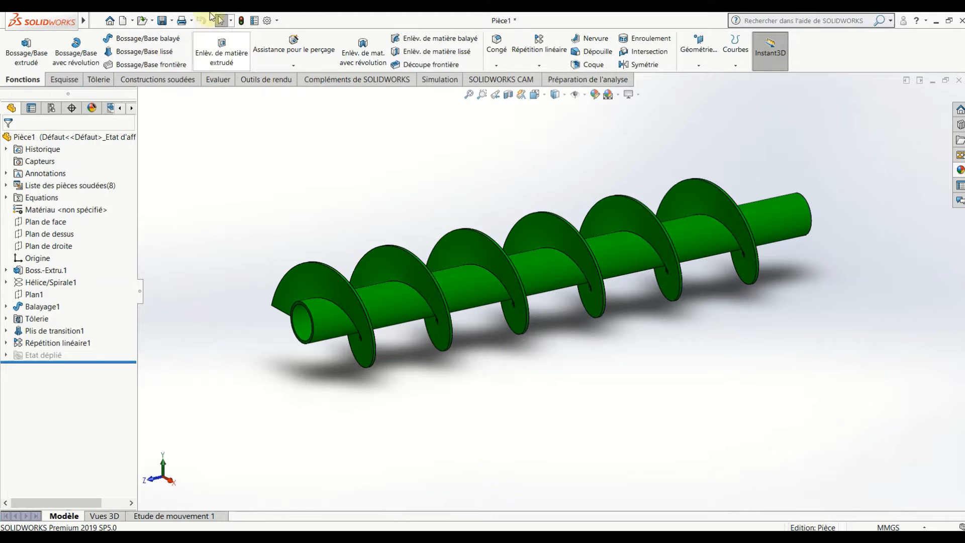
# Step: Create a new part document and open a sketch on the front plane (Plan de face)
pyautogui.click(125, 21)
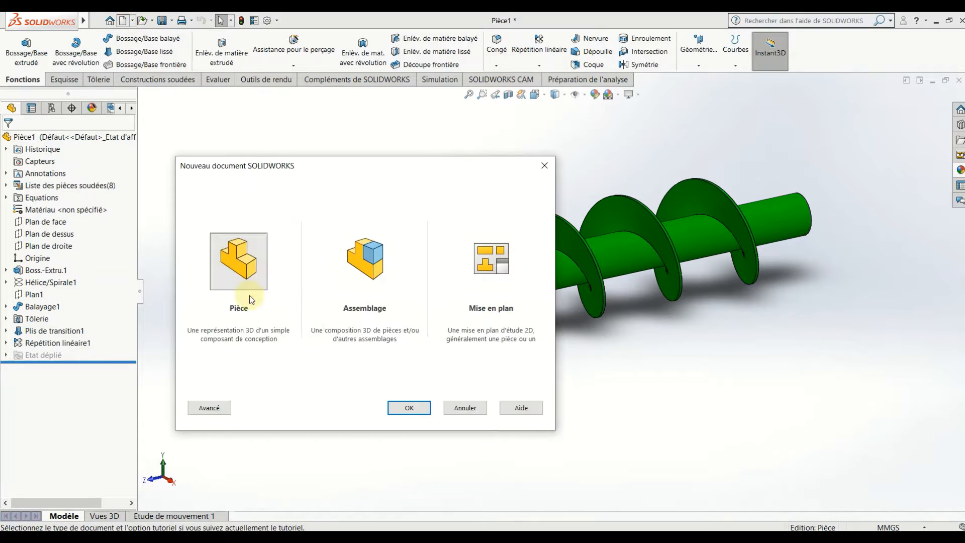
pyautogui.click(409, 408)
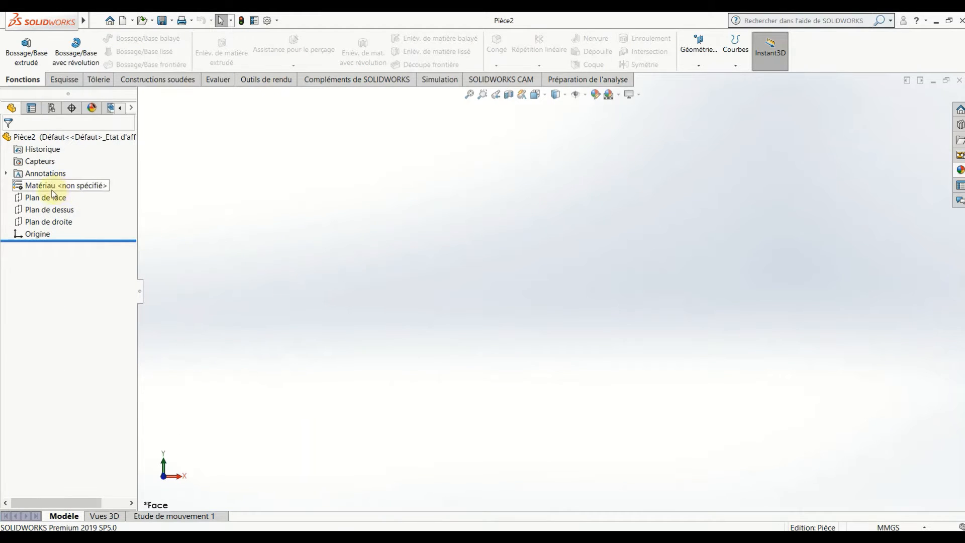
pyautogui.click(59, 198)
pyautogui.click(60, 186)
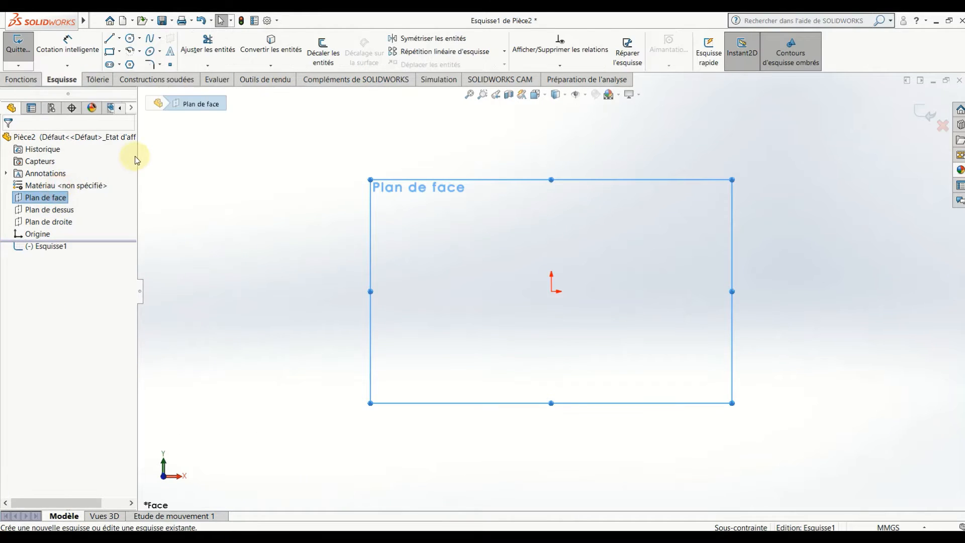
# Step: Sketch a circle centred on the origin with a radius of about 76 mm
pyautogui.click(119, 38)
pyautogui.click(130, 39)
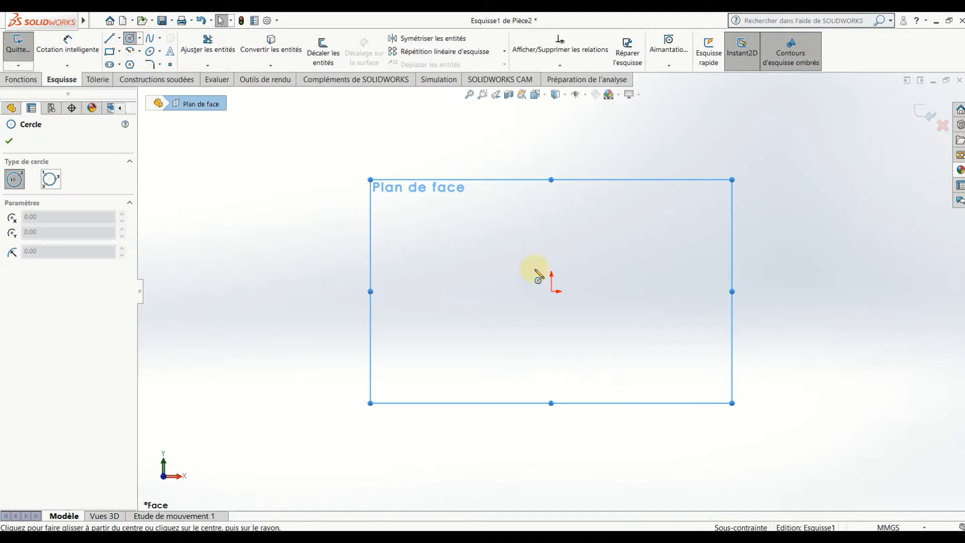
pyautogui.click(552, 292)
pyautogui.click(703, 244)
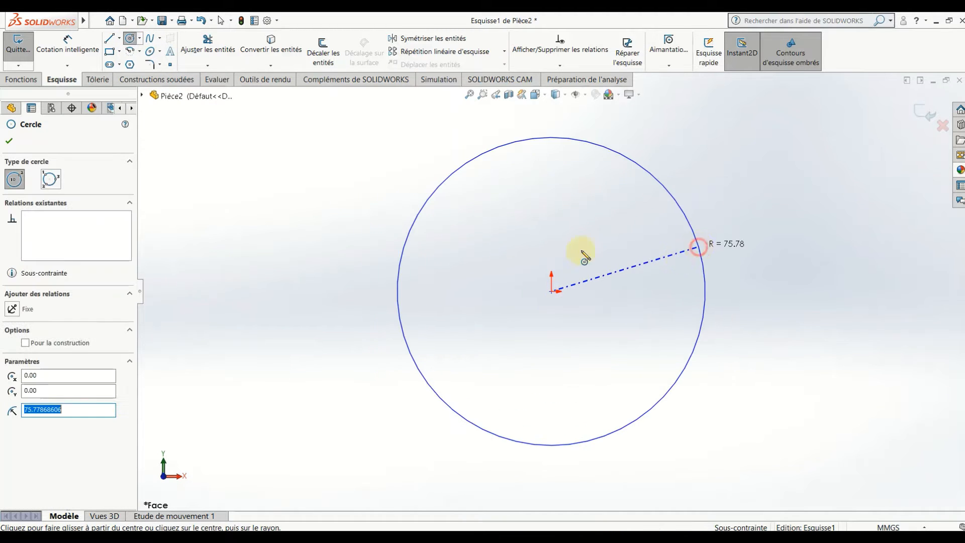
# Step: Dimension the circle's diameter and set it to 48.30 mm
pyautogui.click(68, 50)
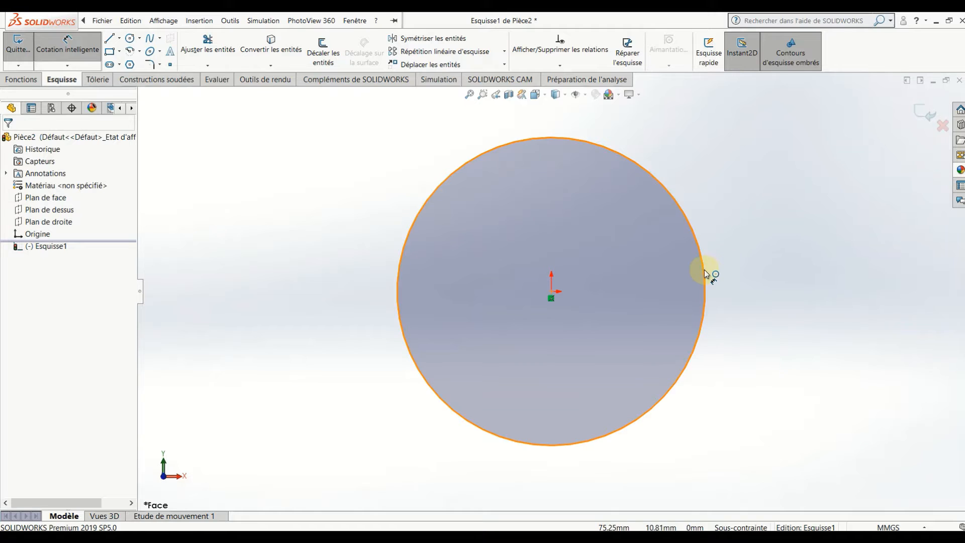
pyautogui.click(704, 270)
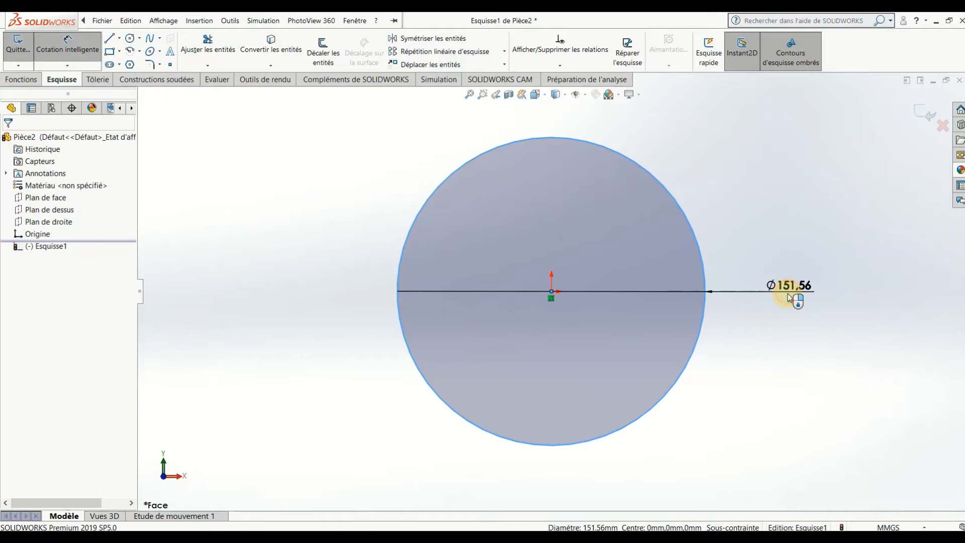
pyautogui.click(791, 295)
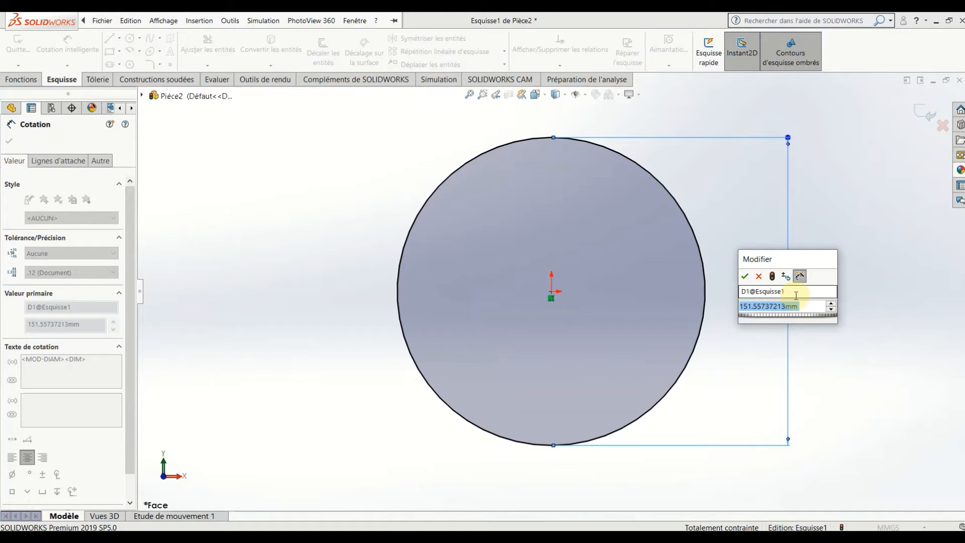
pyautogui.write('48.30')
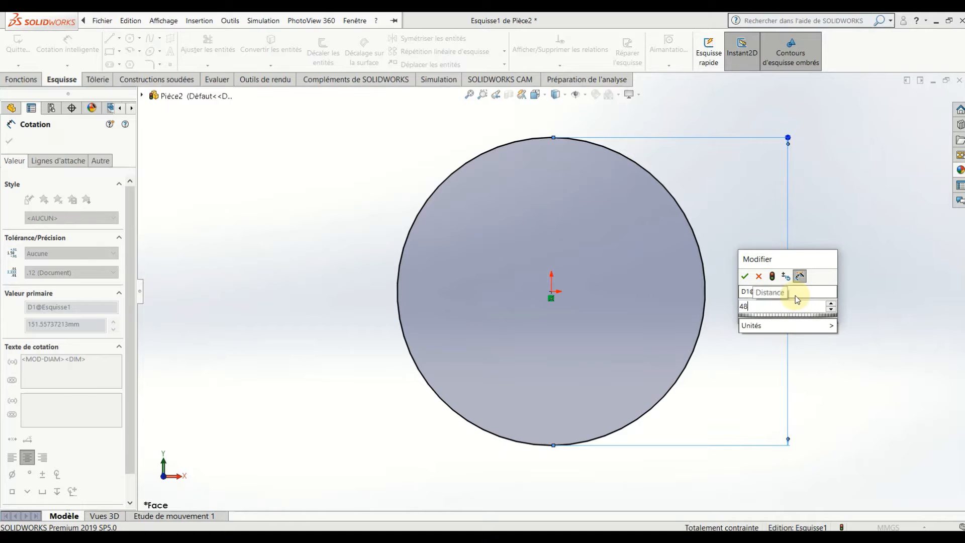
pyautogui.press('Return')
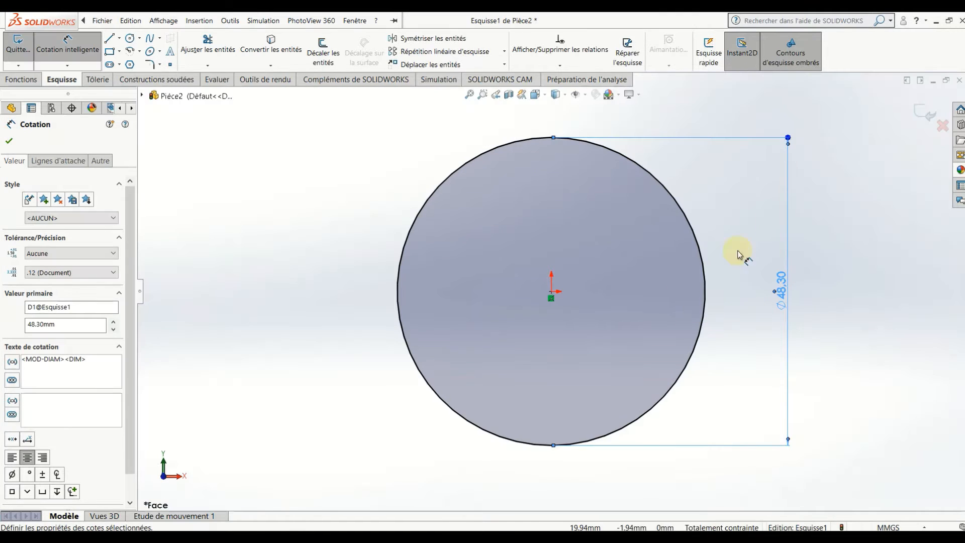
# Step: Offset the circle inward by 3.20 mm to form the tube's wall profile
pyautogui.click(343, 55)
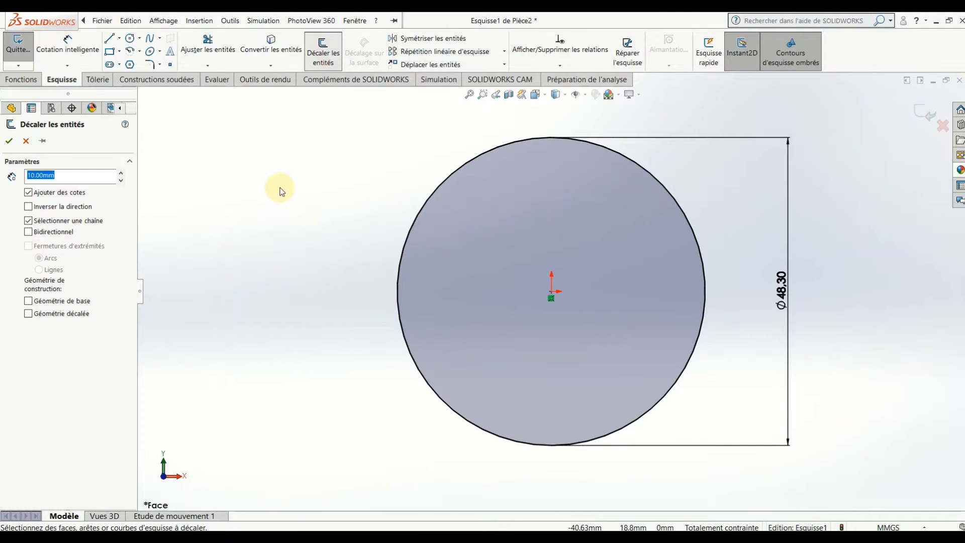
pyautogui.write('3')
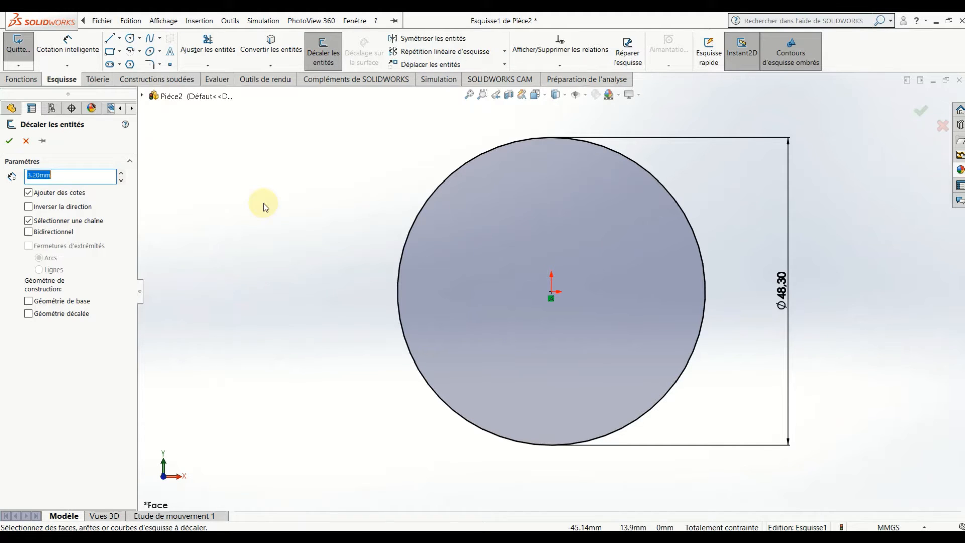
pyautogui.click(424, 202)
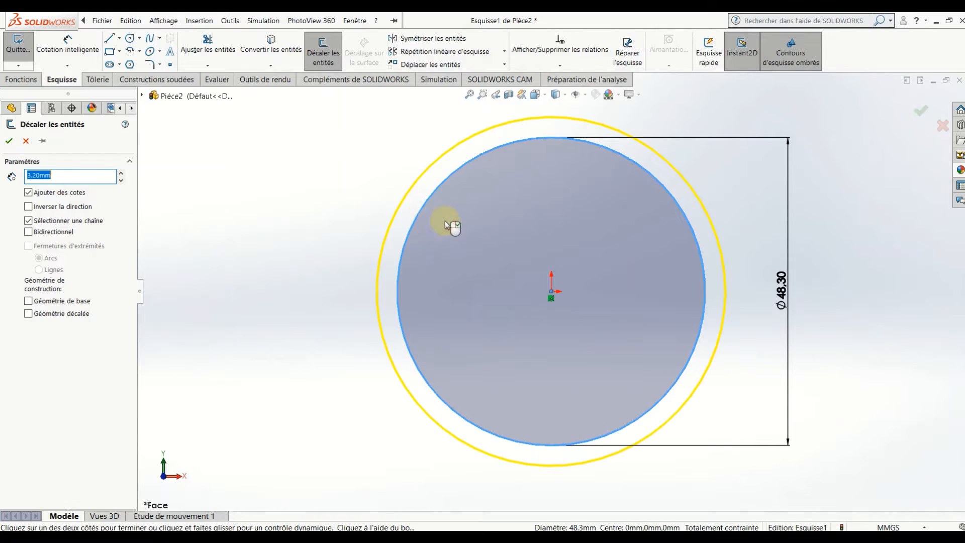
pyautogui.click(514, 239)
# Step: Extrude the ring profile as a blind boss with a depth of 650 mm
pyautogui.scroll(5, 518, 242)
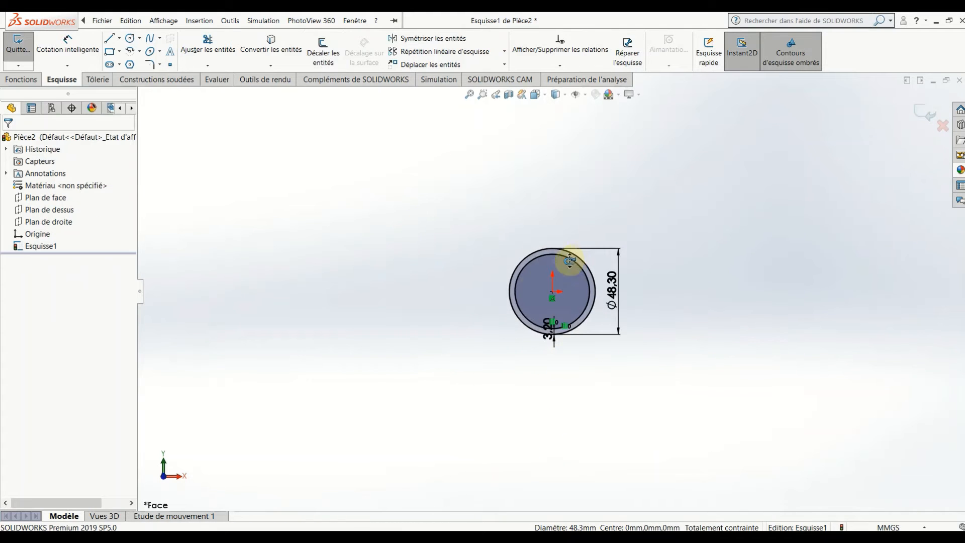
pyautogui.moveTo(570, 260); pyautogui.dragTo(517, 315, button='middle')
pyautogui.click(22, 79)
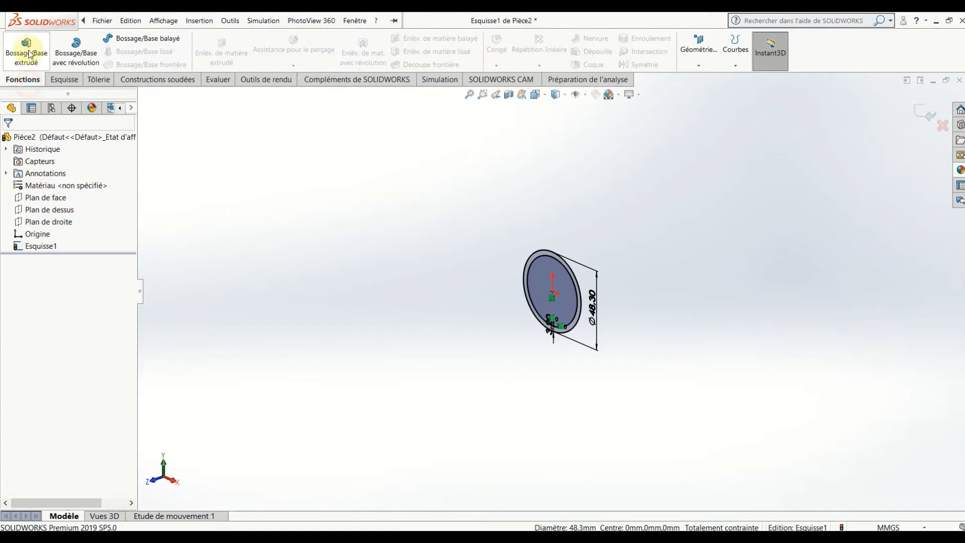
pyautogui.click(28, 53)
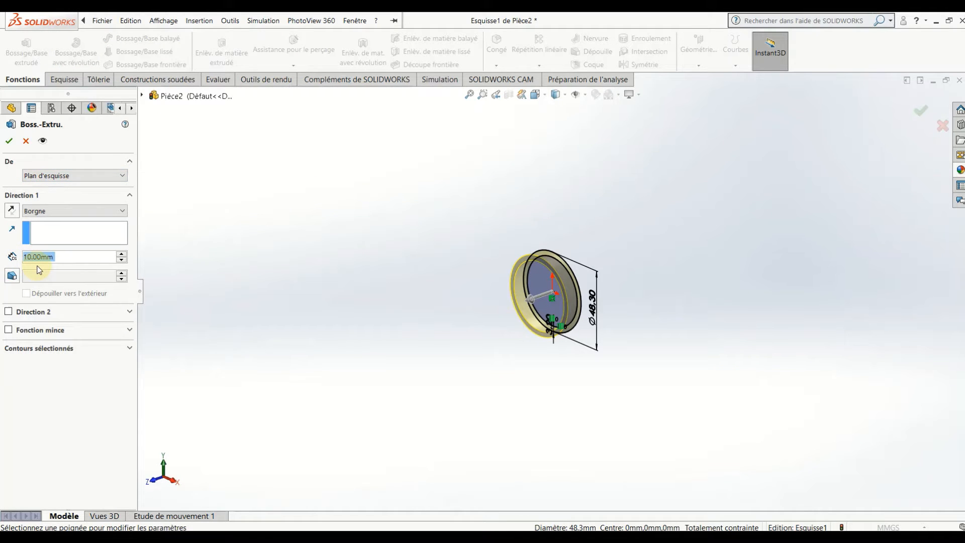
pyautogui.write('650')
pyautogui.press('Return')
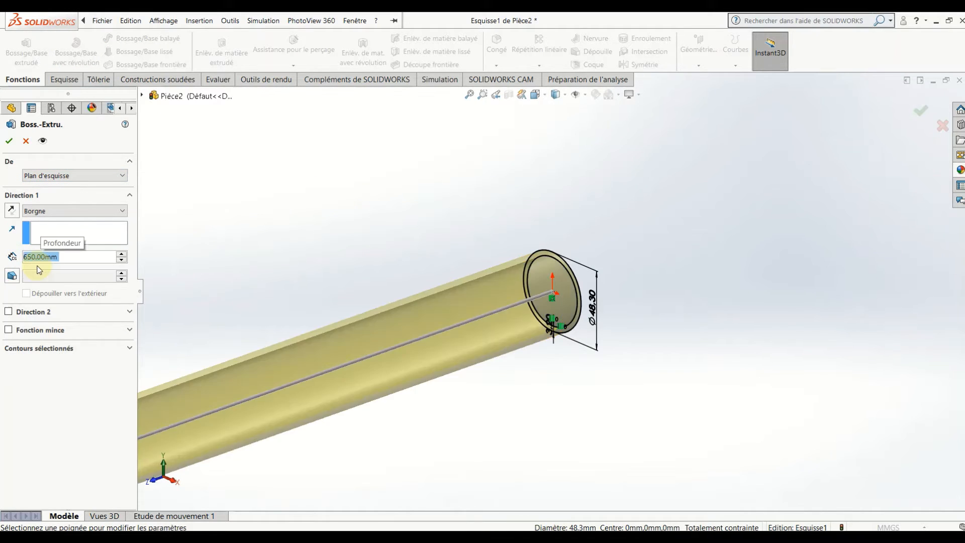
pyautogui.scroll(6, 362, 318)
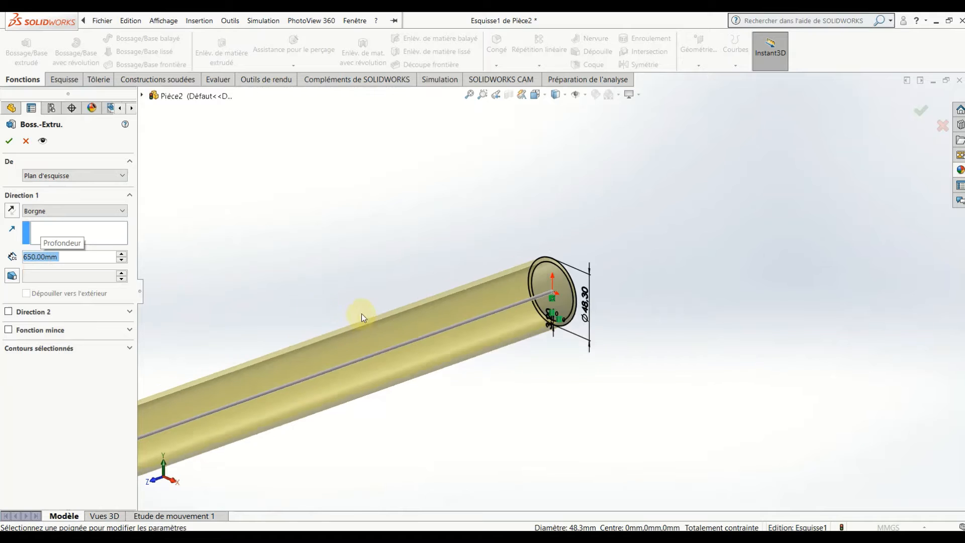
pyautogui.click(11, 141)
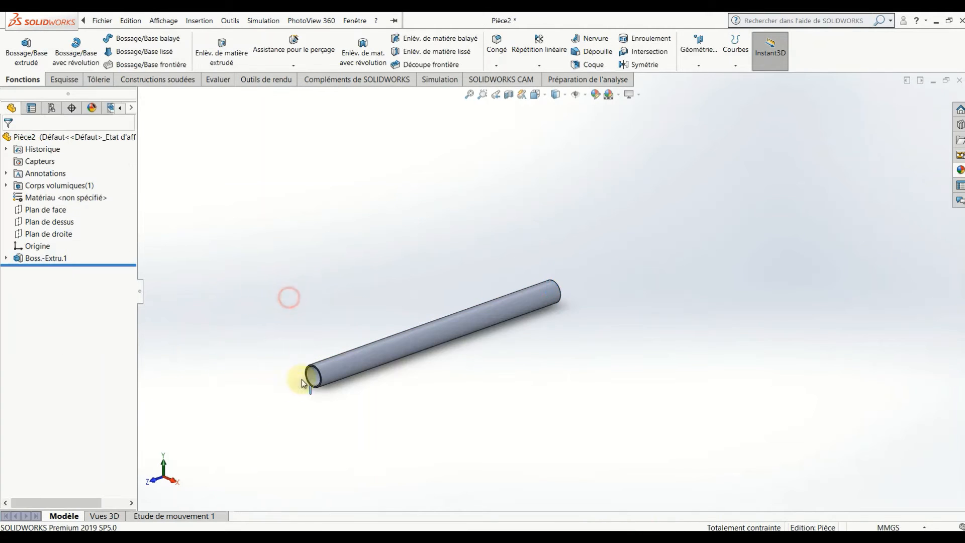
# Step: Open a sketch on the tube's front end face and convert its outer circular edge into a sketch circle
pyautogui.scroll(-2, 354, 386)
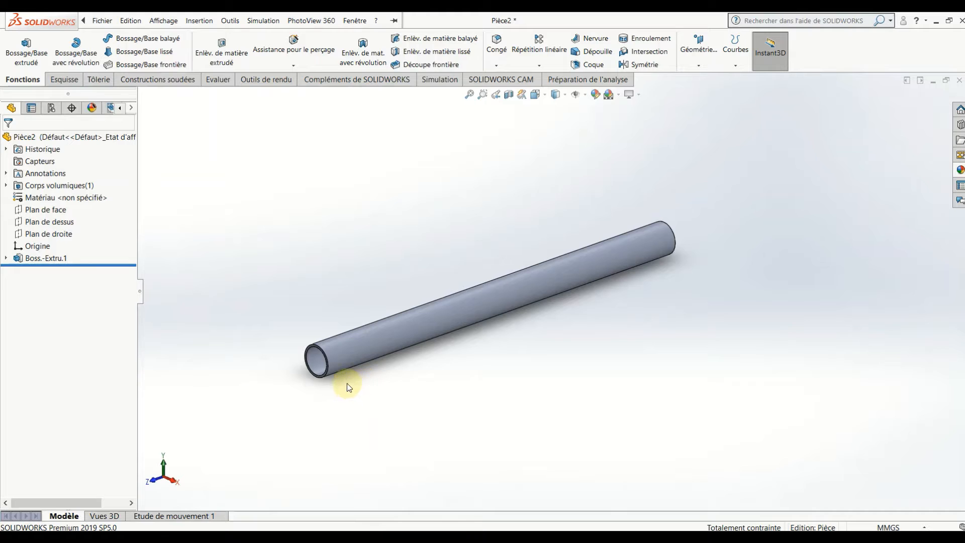
pyautogui.scroll(-5, 316, 331)
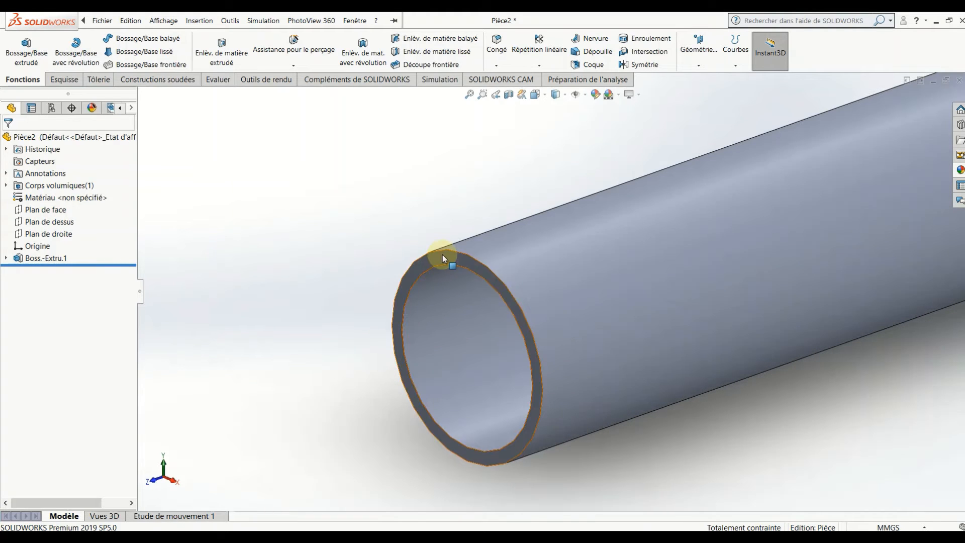
pyautogui.click(442, 254)
pyautogui.rightClick(443, 255)
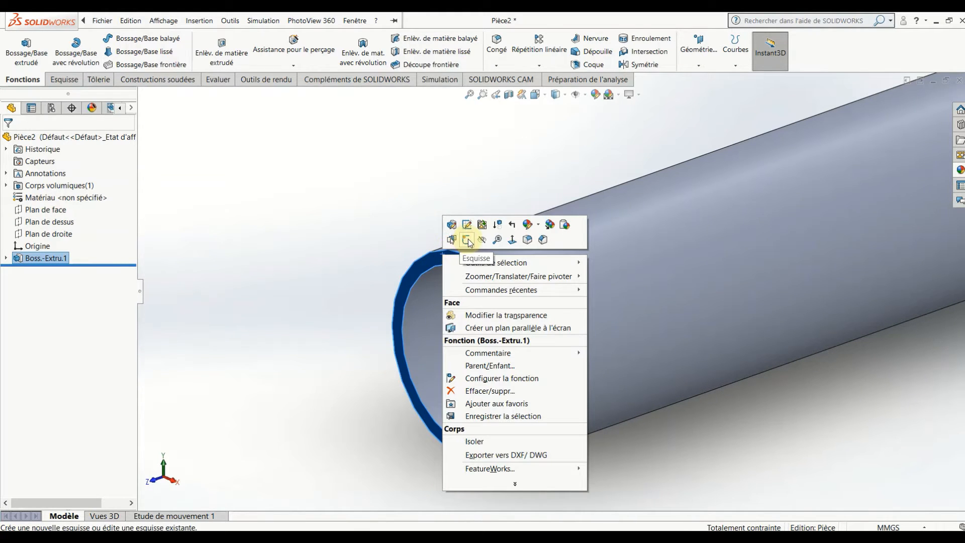
pyautogui.click(468, 239)
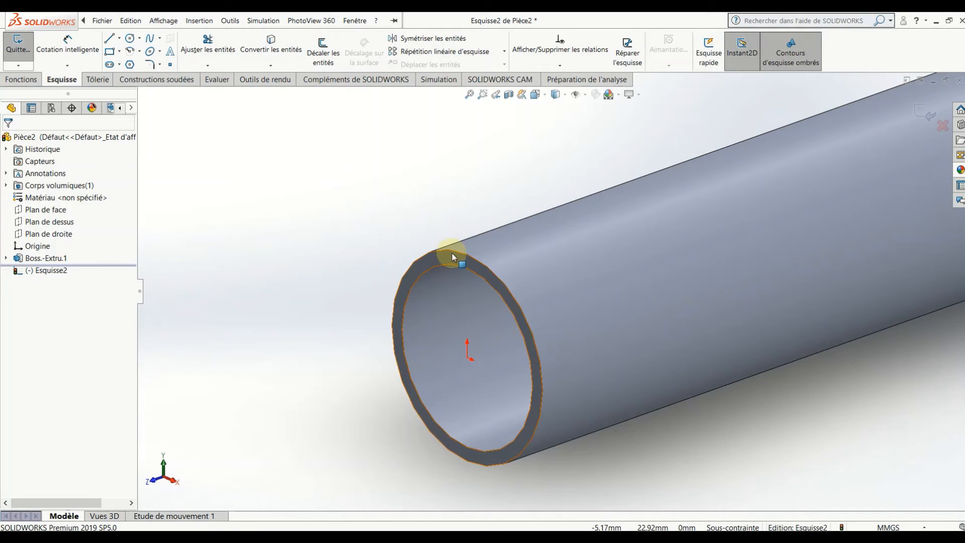
pyautogui.click(457, 253)
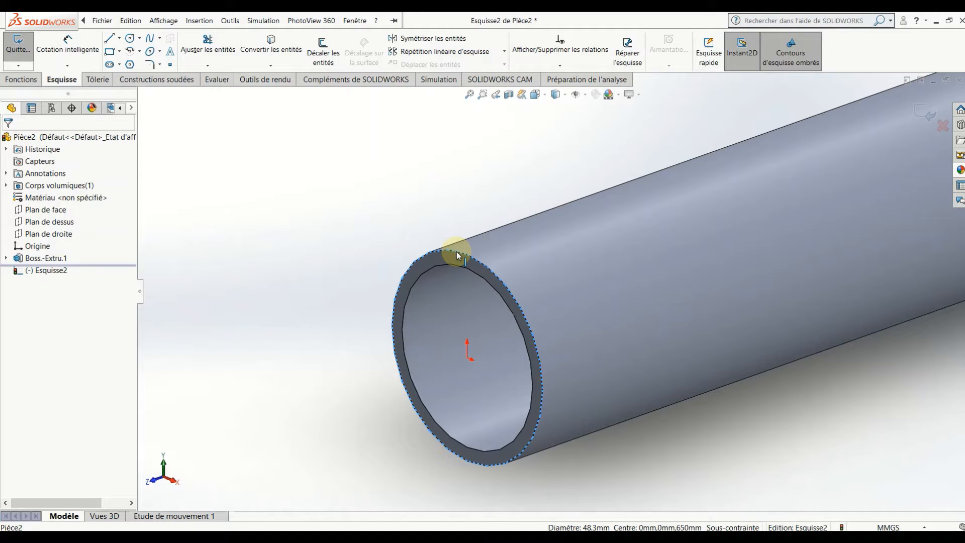
pyautogui.click(271, 48)
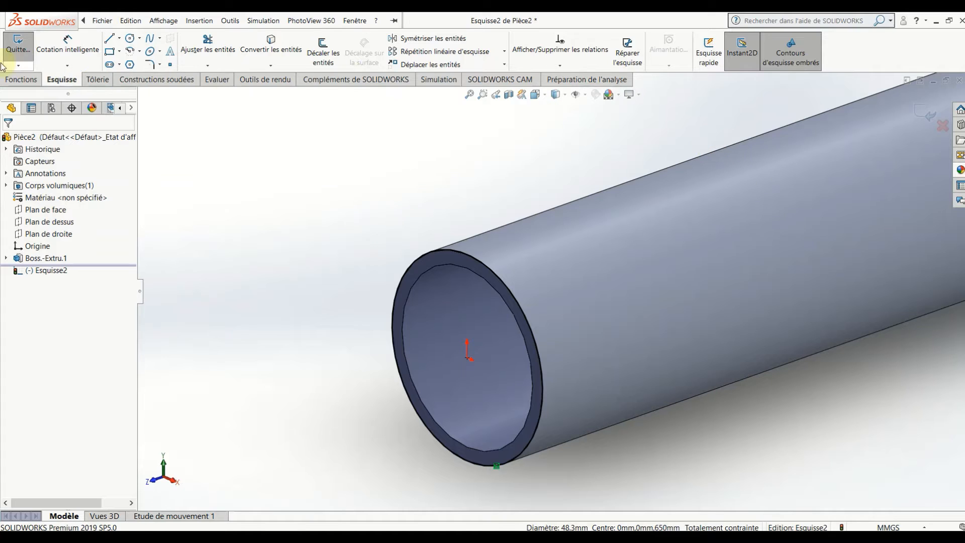
# Step: Create a clockwise helix from the converted circle with 100 mm constant pitch, 1 revolution, reversed direction and a 180° start angle
pyautogui.click(21, 79)
pyautogui.click(734, 65)
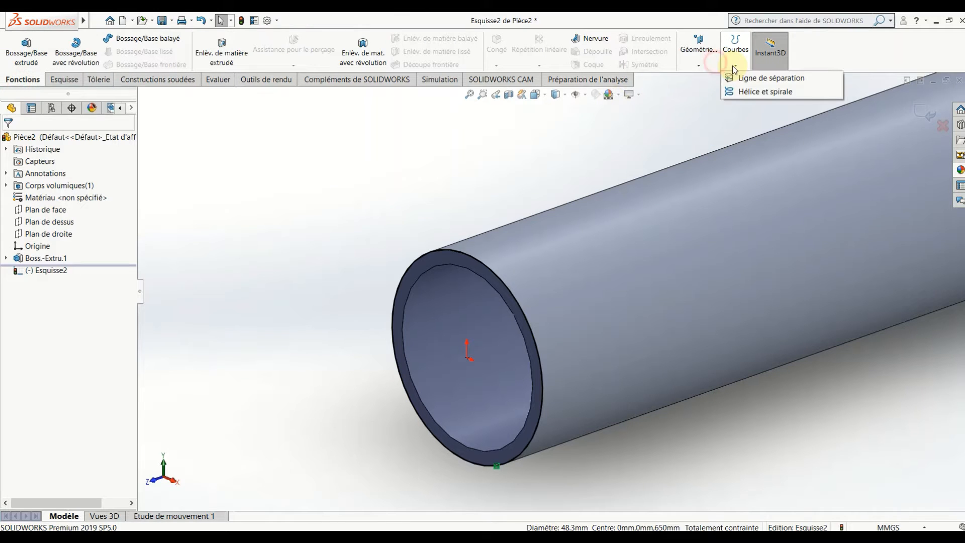
pyautogui.click(734, 66)
pyautogui.click(734, 67)
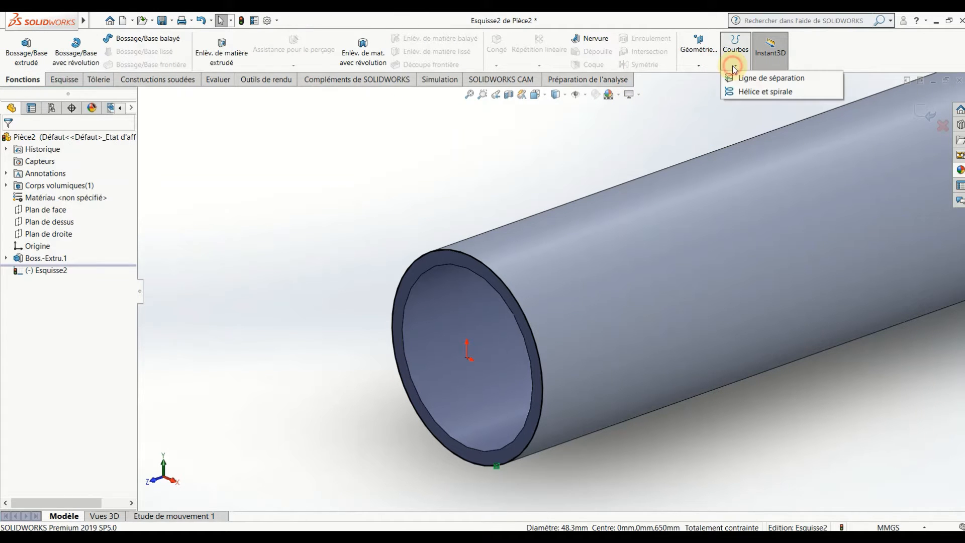
pyautogui.click(750, 92)
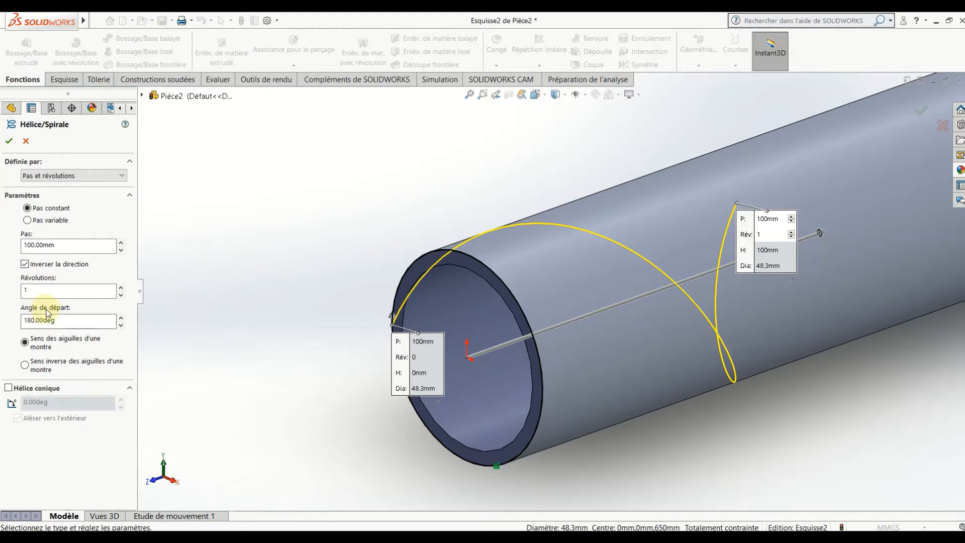
pyautogui.click(10, 141)
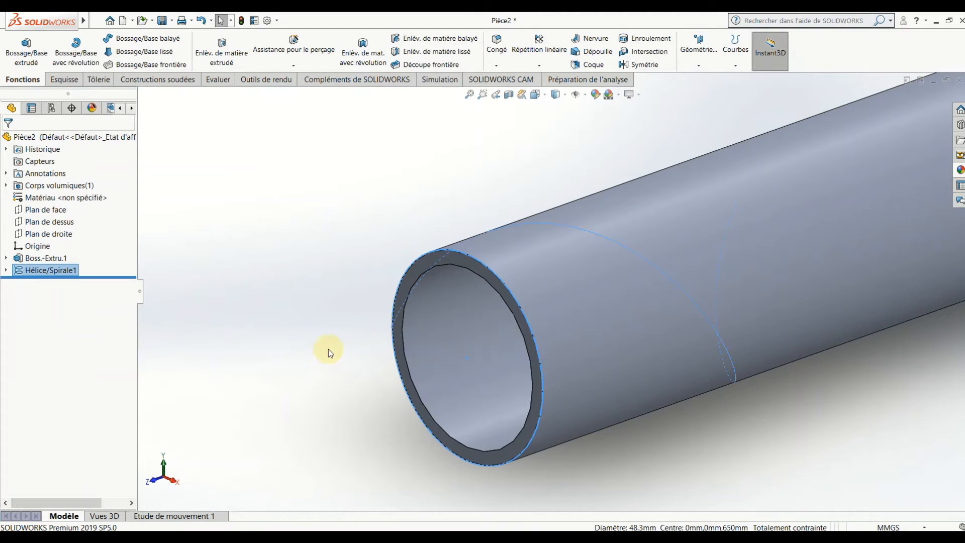
# Step: Create a reference plane through the helix's start point on the tube's end, perpendicular to the helix curve
pyautogui.press('f')
pyautogui.click(407, 330)
pyautogui.scroll(-3, 737, 336)
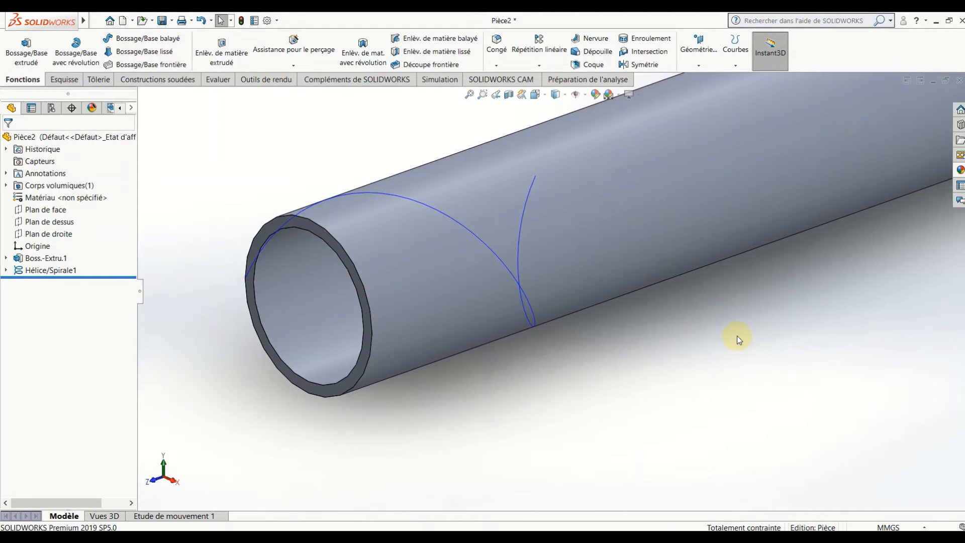
pyautogui.scroll(3, 737, 336)
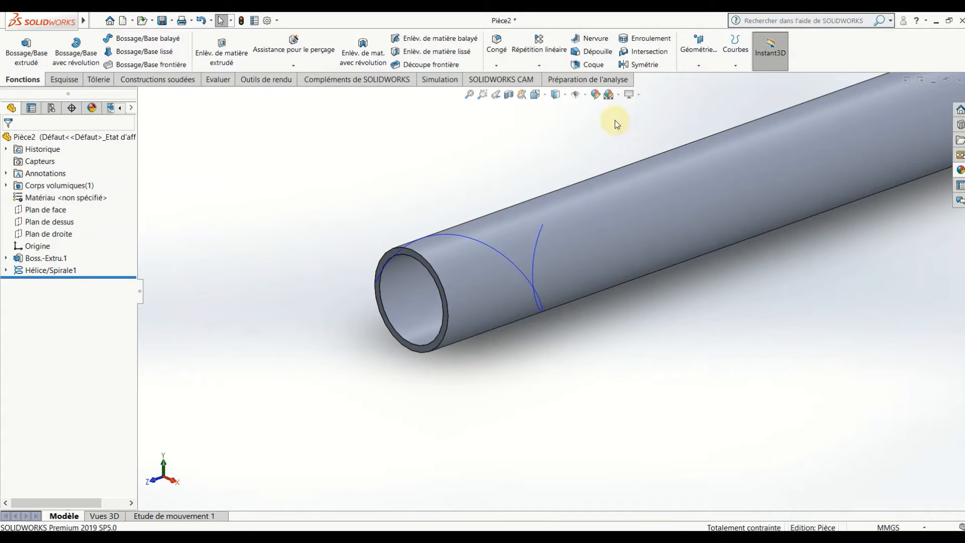
pyautogui.scroll(-3, 398, 247)
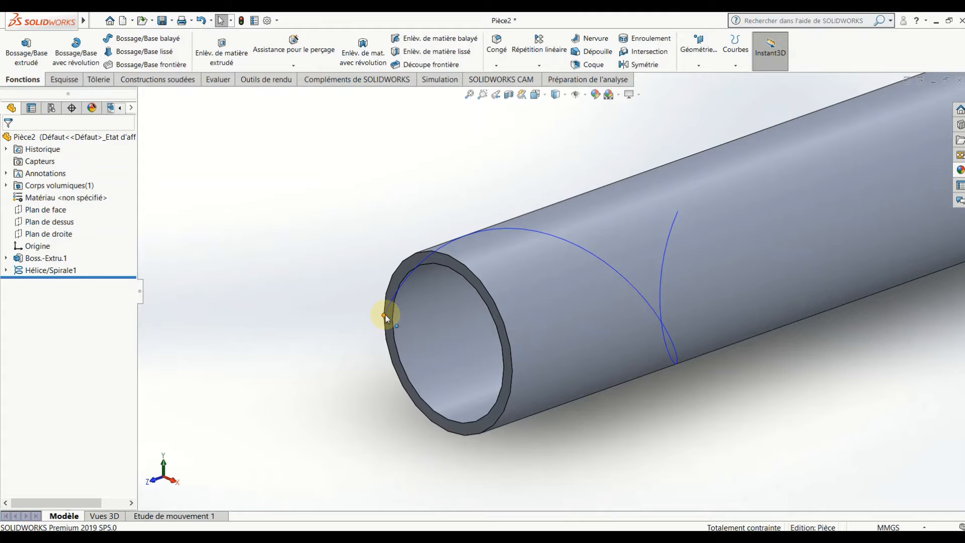
pyautogui.click(384, 315)
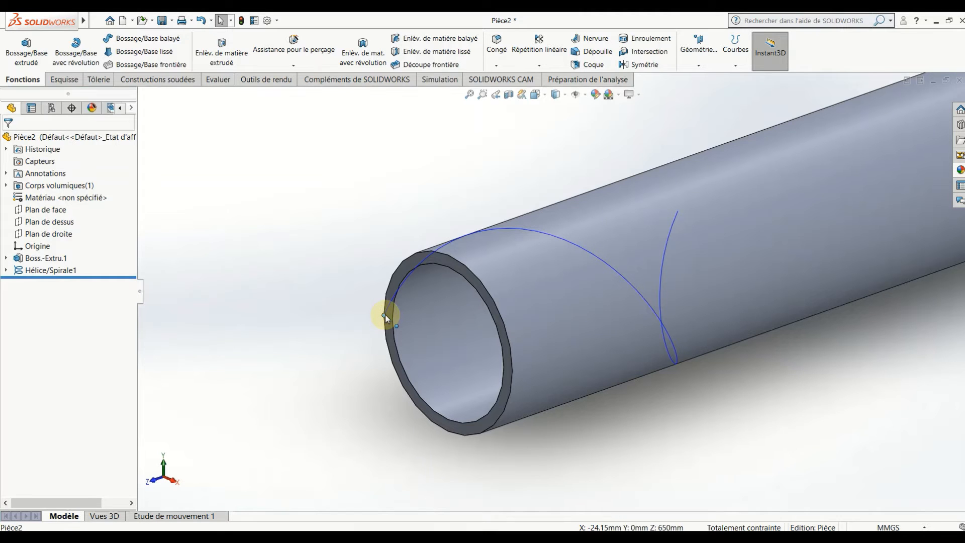
pyautogui.click(699, 65)
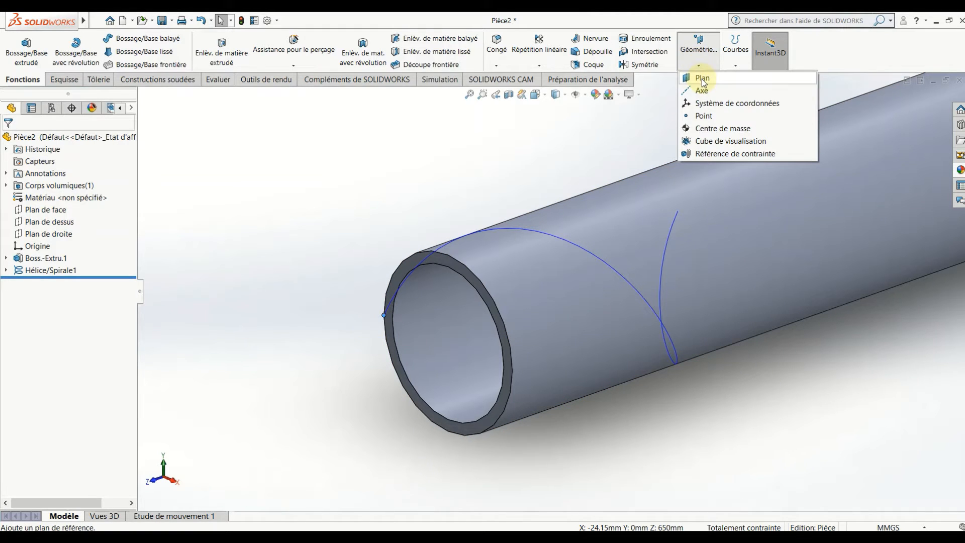
pyautogui.click(704, 80)
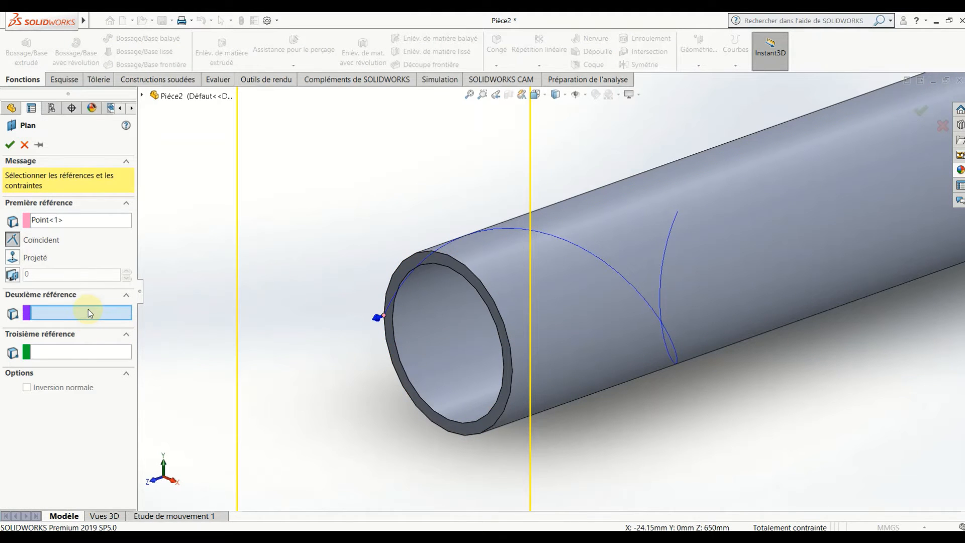
pyautogui.click(426, 265)
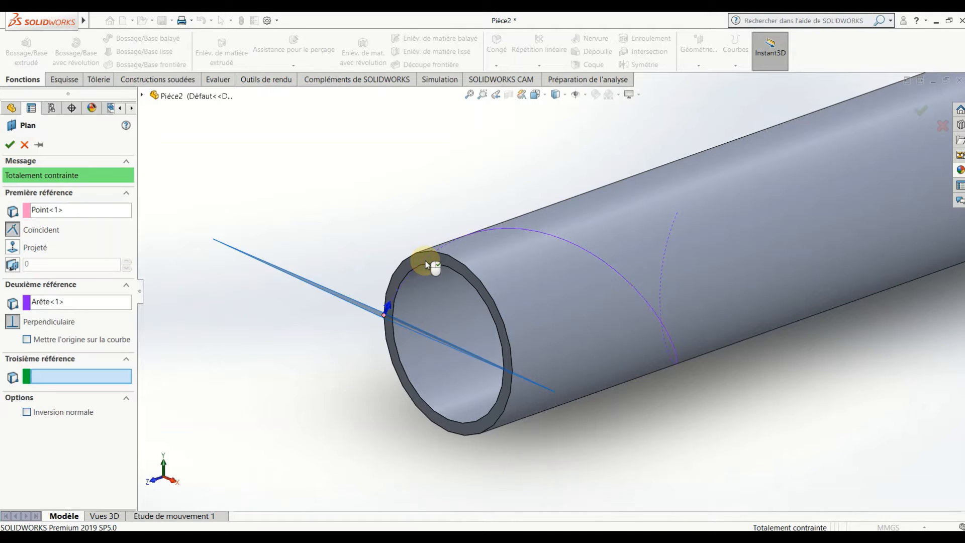
pyautogui.click(10, 145)
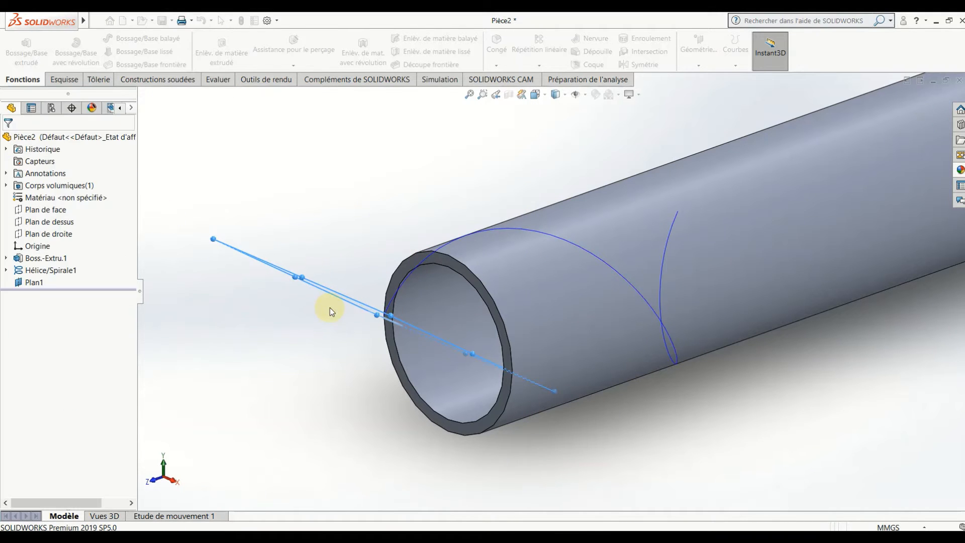
# Step: Open a sketch on the new plane and draw a corner rectangle about 49 by 10 mm outward from the helix's start point
pyautogui.click(35, 283)
pyautogui.rightClick(37, 284)
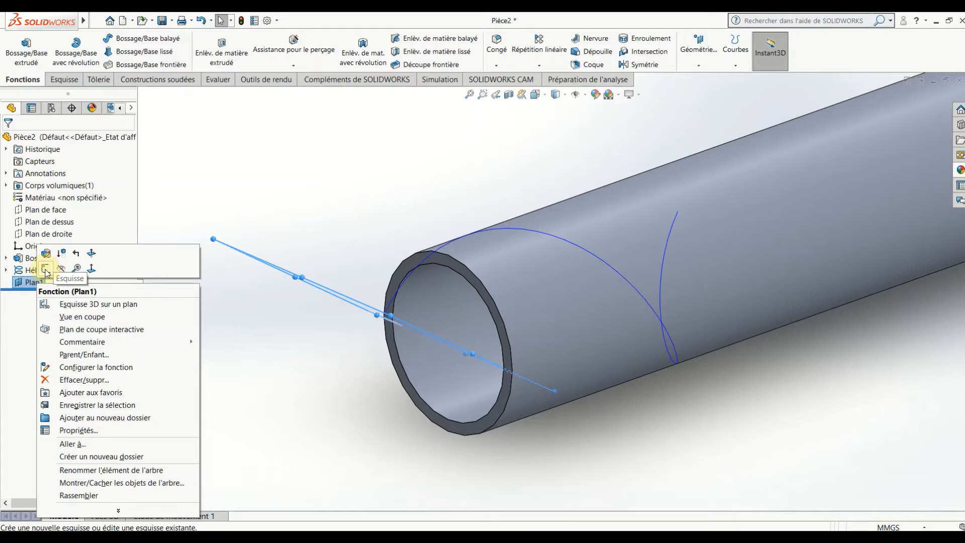
pyautogui.click(44, 253)
pyautogui.click(536, 94)
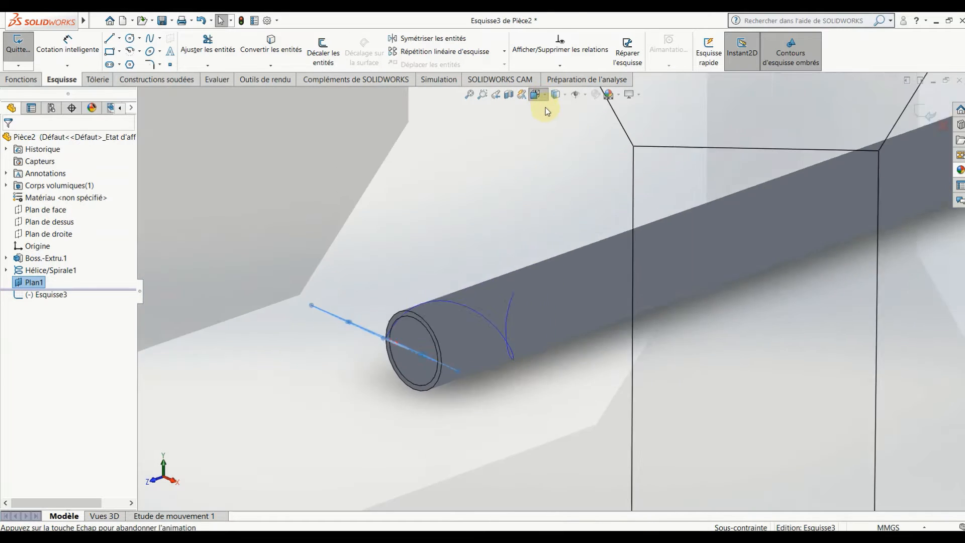
pyautogui.click(592, 152)
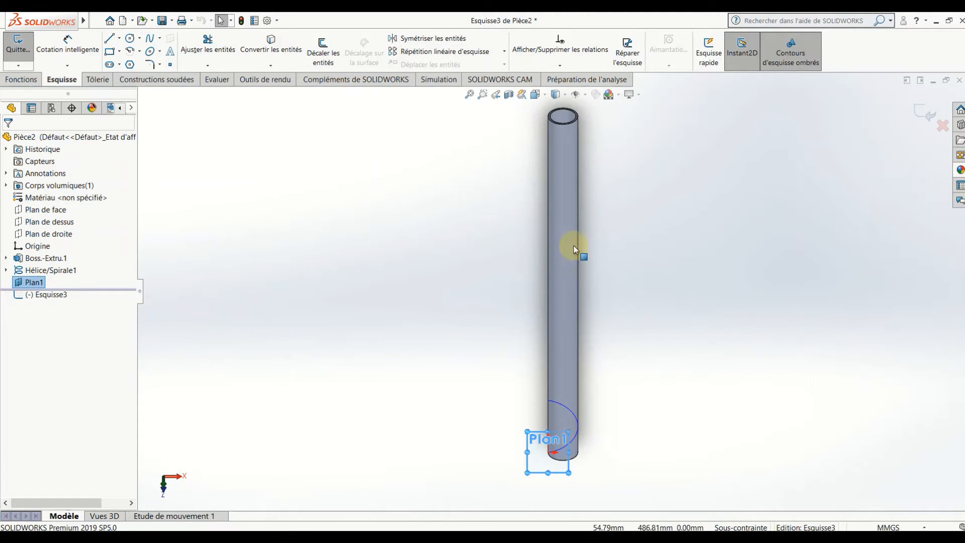
pyautogui.scroll(-4, 559, 410)
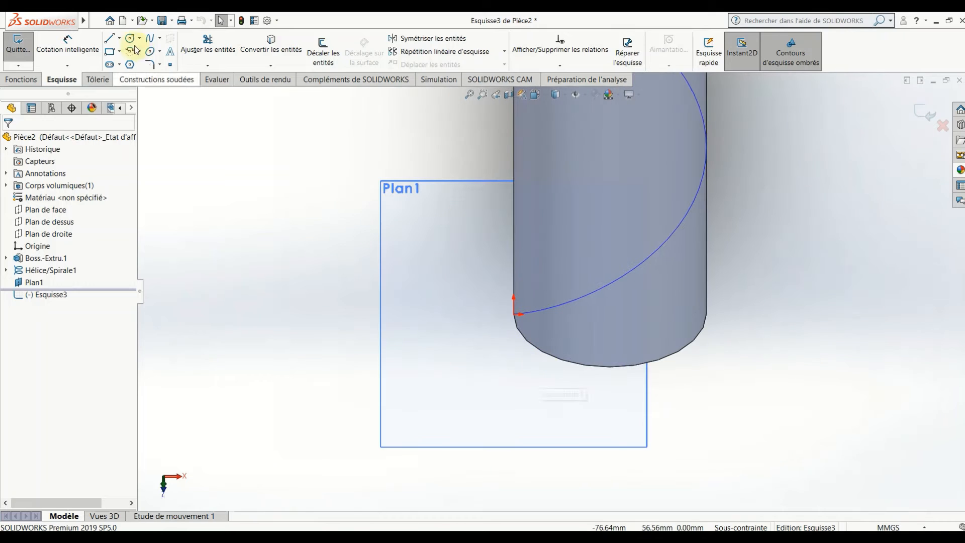
pyautogui.click(110, 51)
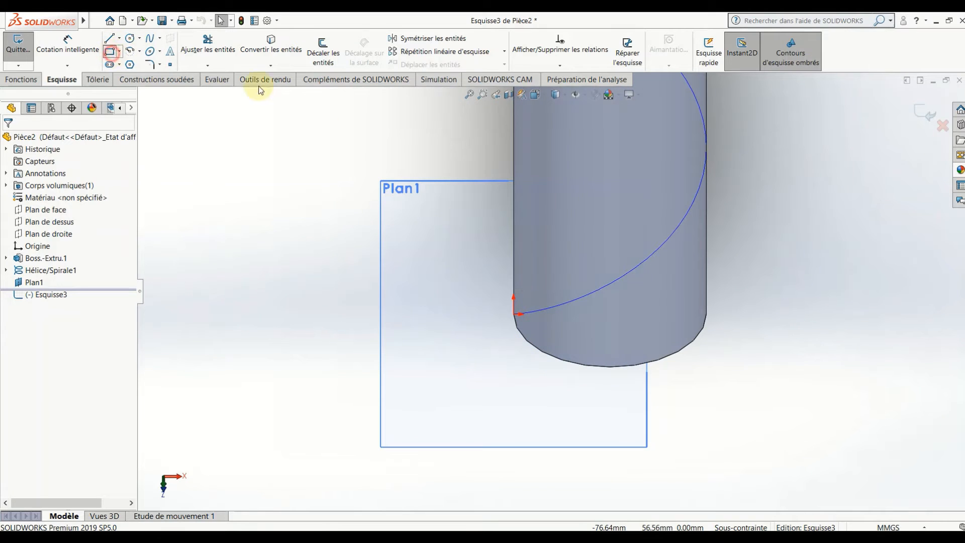
pyautogui.click(514, 315)
pyautogui.click(320, 273)
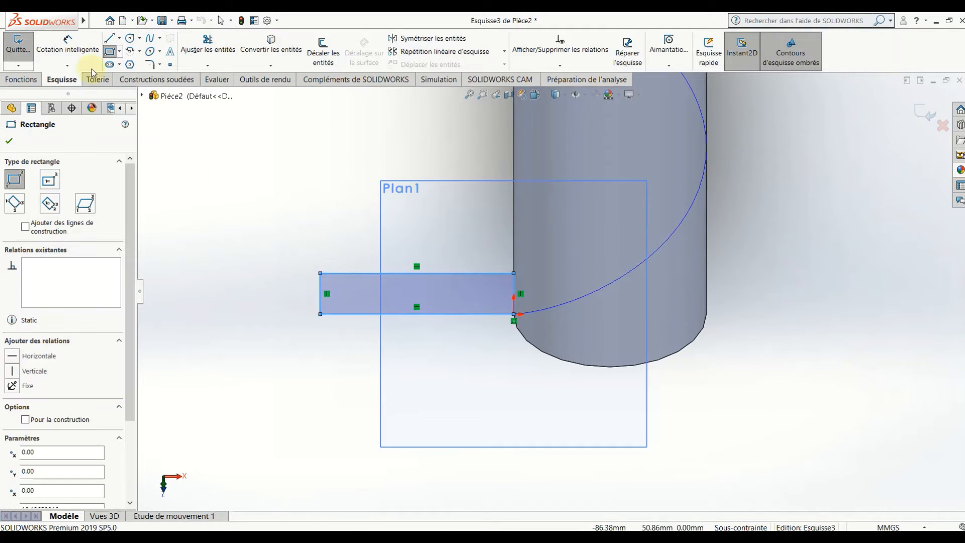
# Step: Dimension the rectangle to 40 mm long and 3 mm thick
pyautogui.click(67, 46)
pyautogui.click(455, 273)
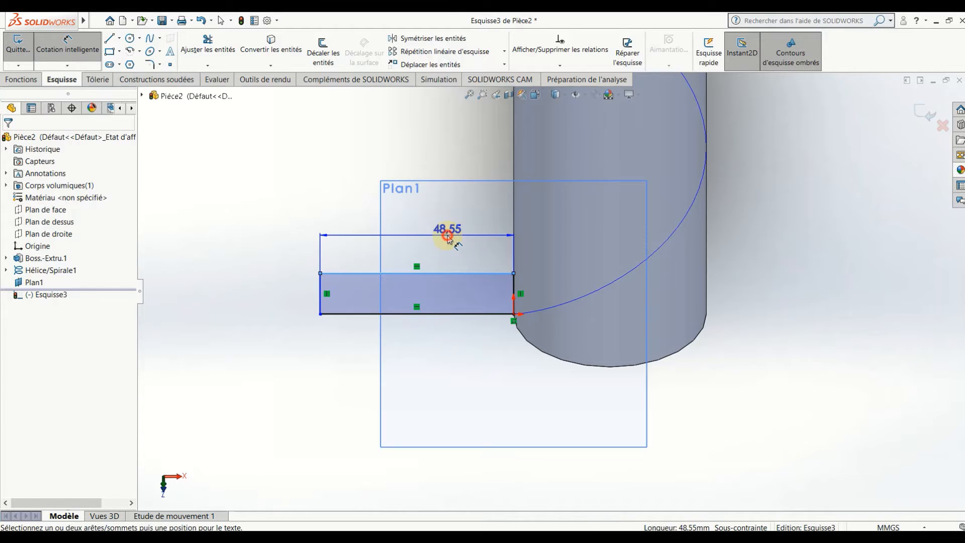
pyautogui.click(448, 236)
pyautogui.write('40')
pyautogui.press('Return')
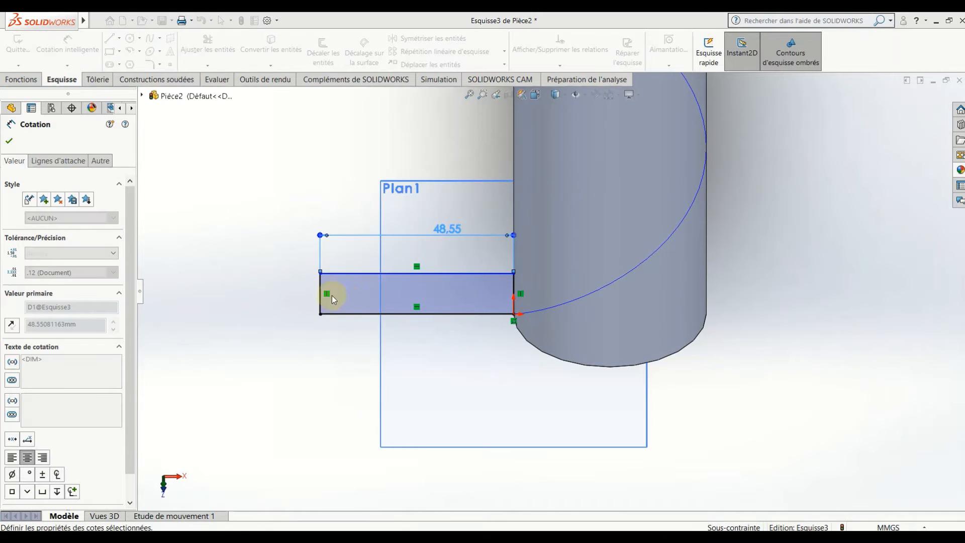
pyautogui.click(355, 302)
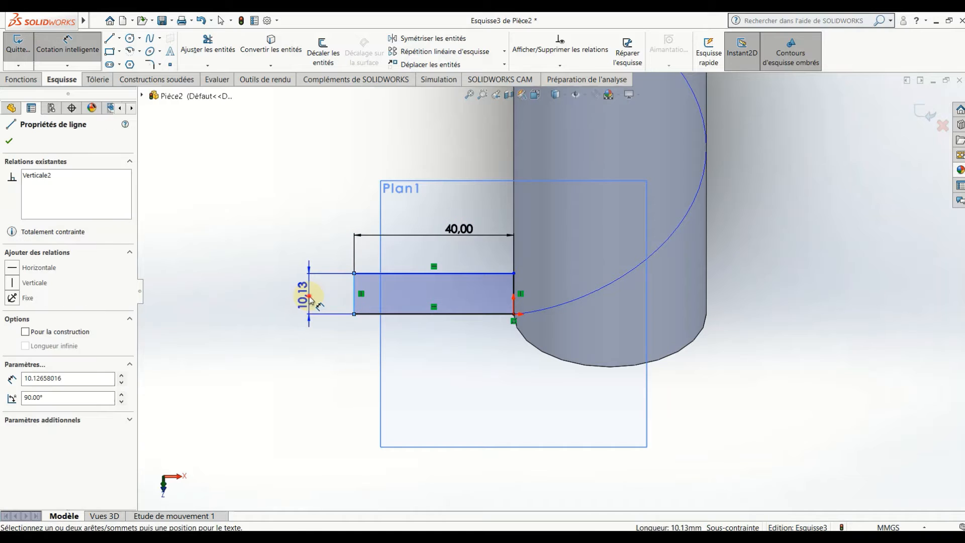
pyautogui.click(309, 296)
pyautogui.write('3')
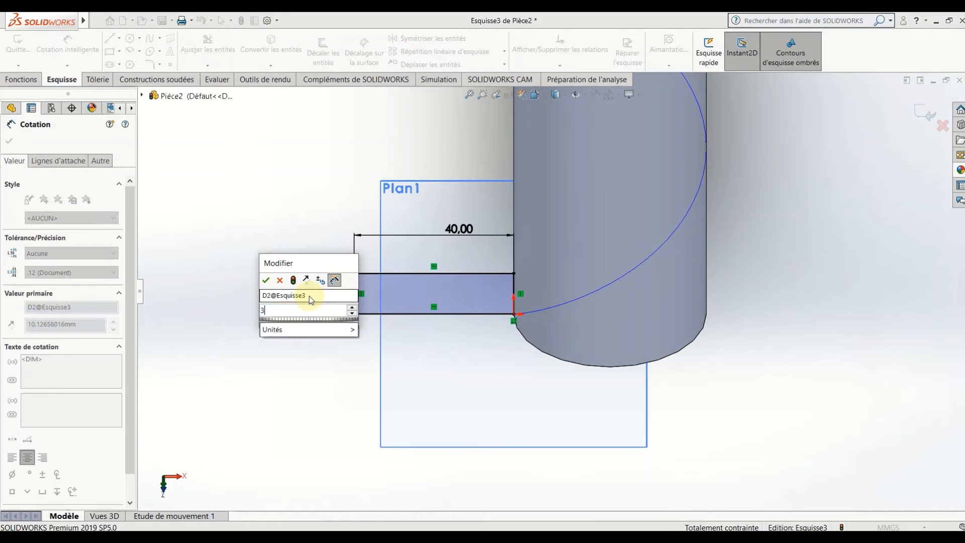
pyautogui.press('Return')
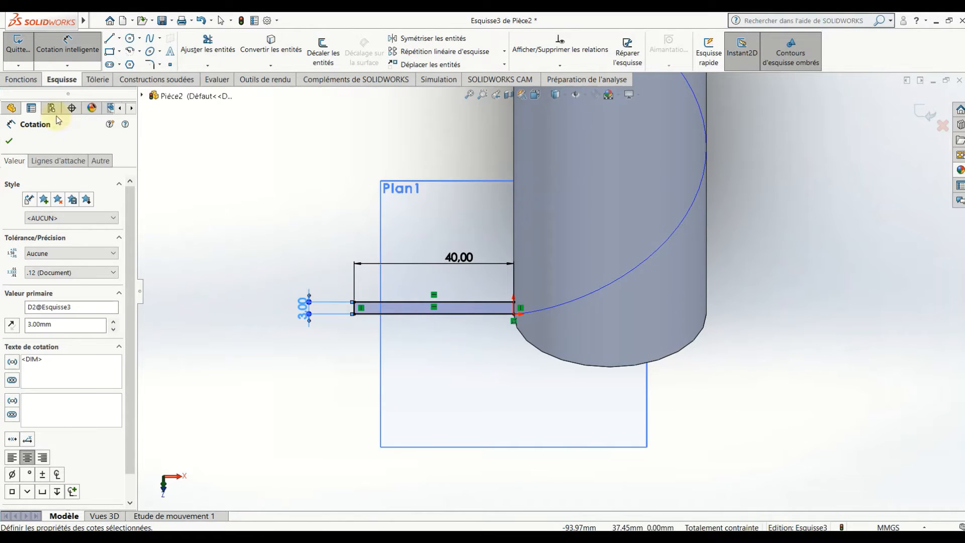
pyautogui.click(9, 141)
pyautogui.press('Escape')
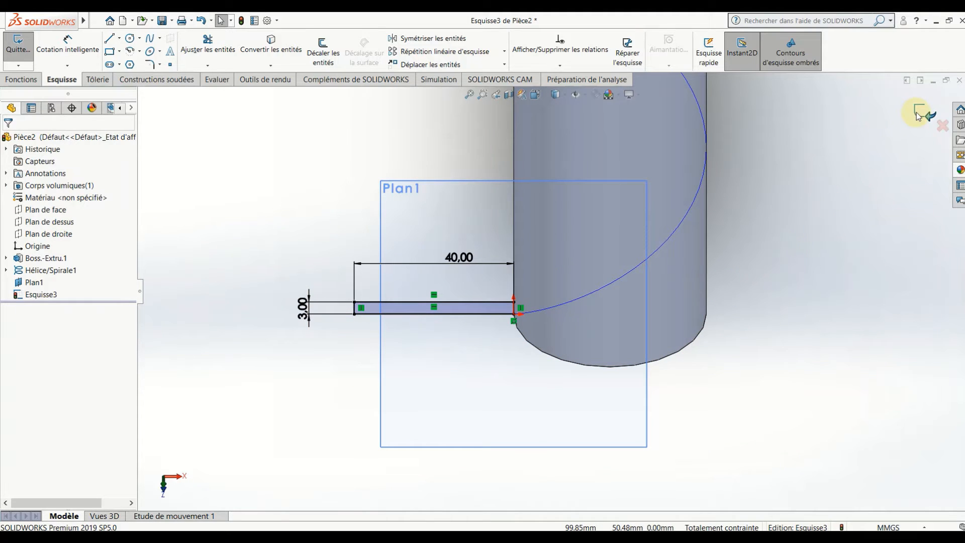
# Step: Sweep the rectangle as a boss along the helix to form one flight turn, and hide the reference plane
pyautogui.click(20, 79)
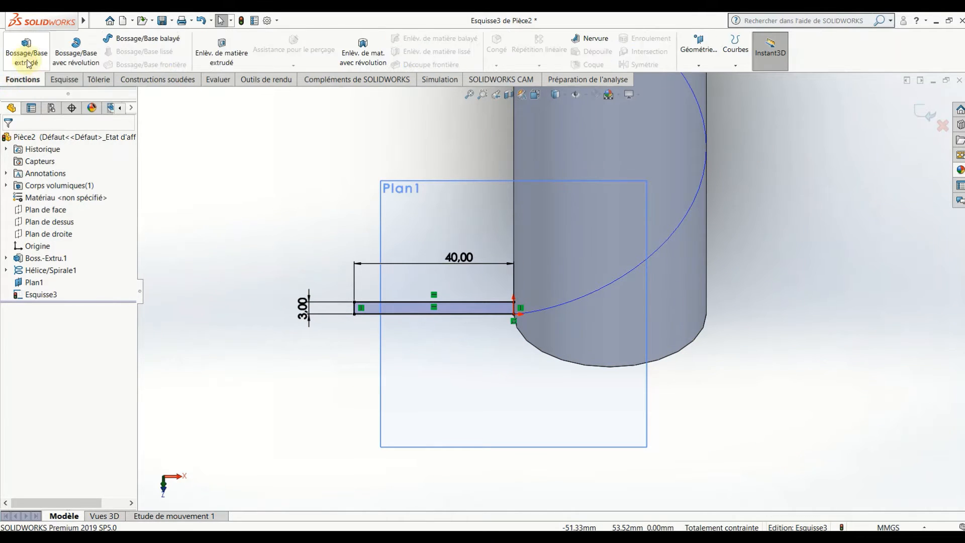
pyautogui.click(125, 41)
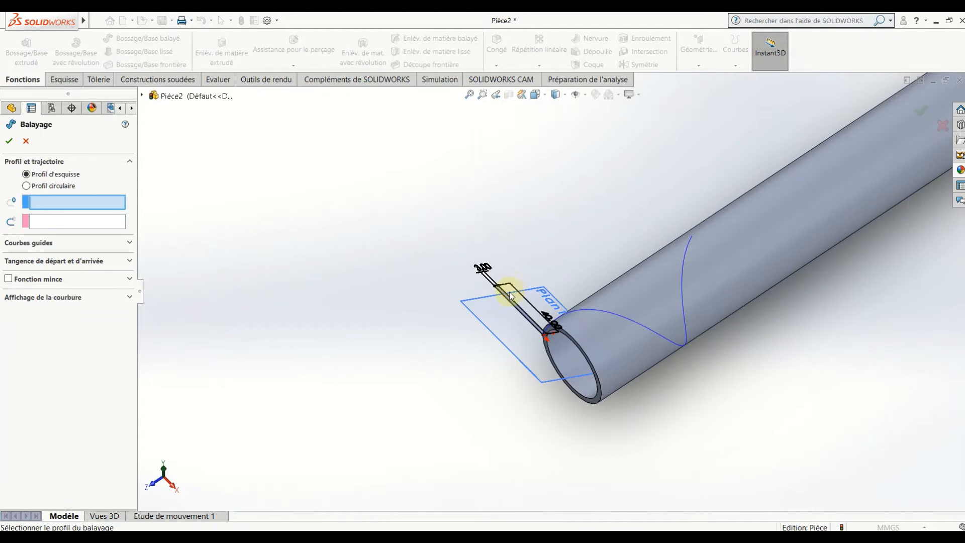
pyautogui.click(518, 313)
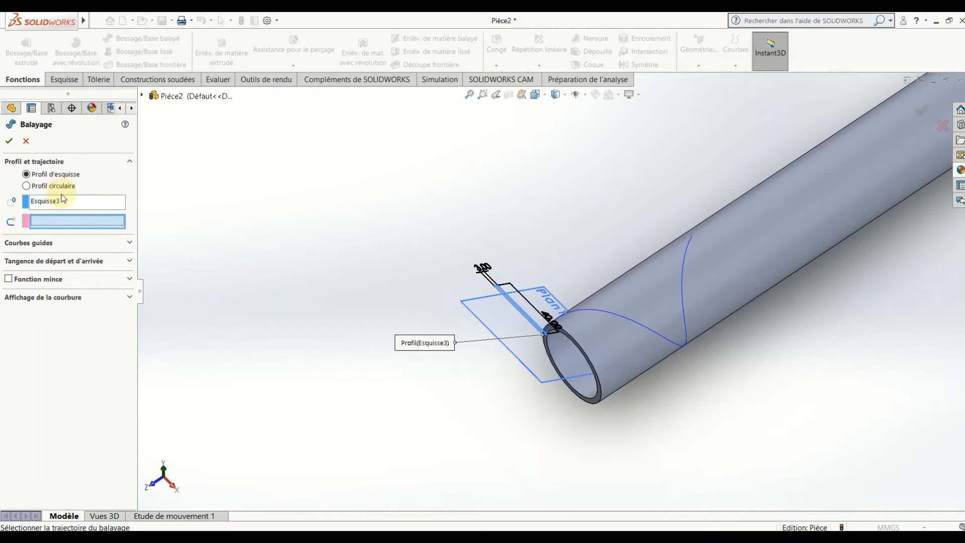
pyautogui.click(630, 323)
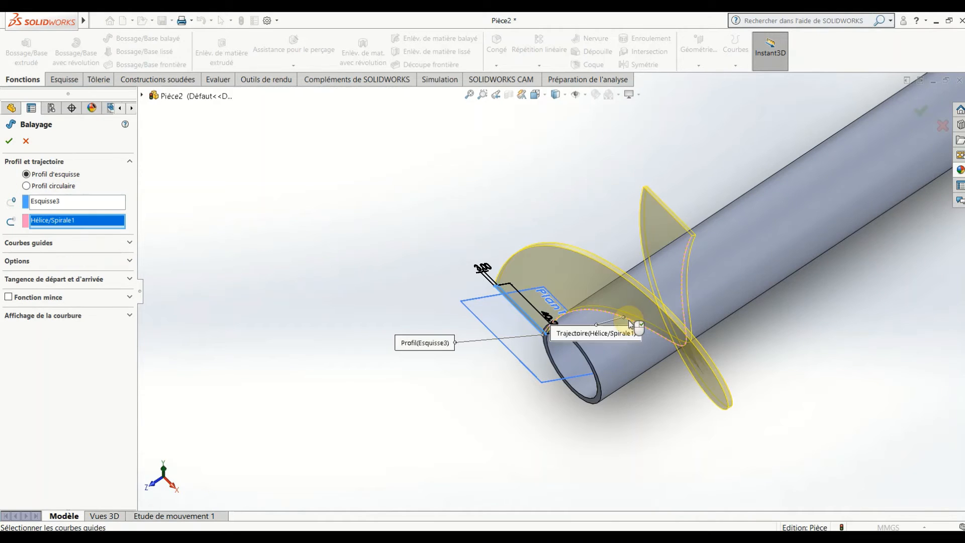
pyautogui.click(8, 143)
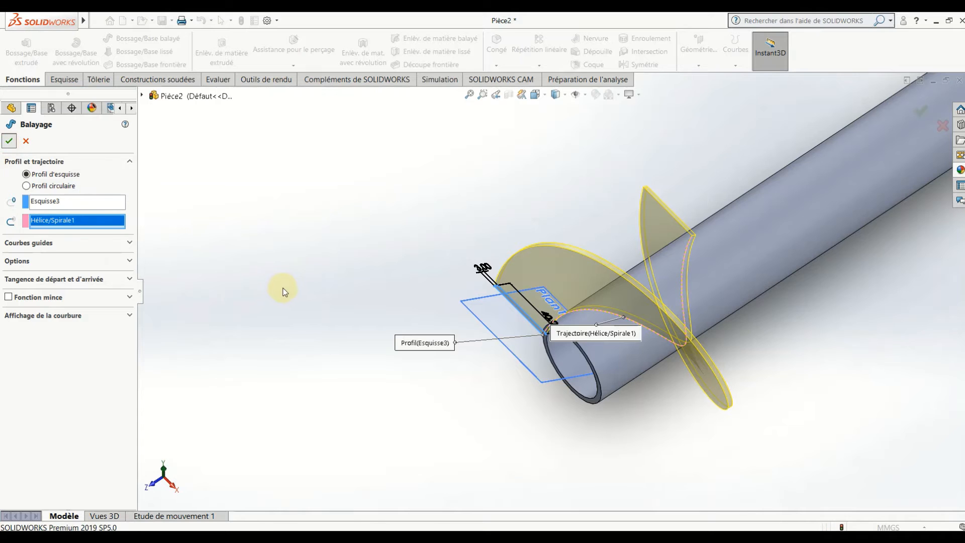
pyautogui.rightClick(494, 335)
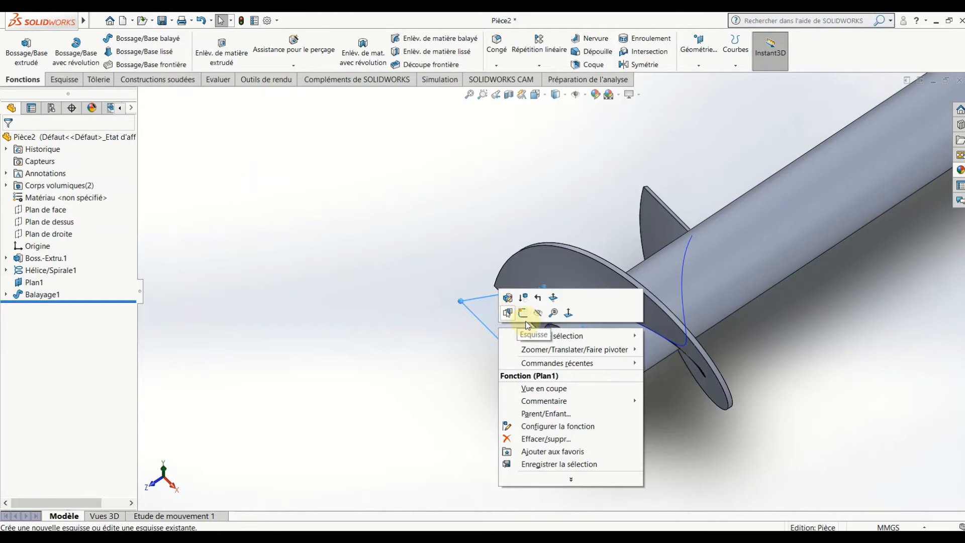
pyautogui.click(536, 313)
# Step: Create a 3D sketch containing the helix converted into a sketch curve, and close the sketch
pyautogui.scroll(6, 666, 361)
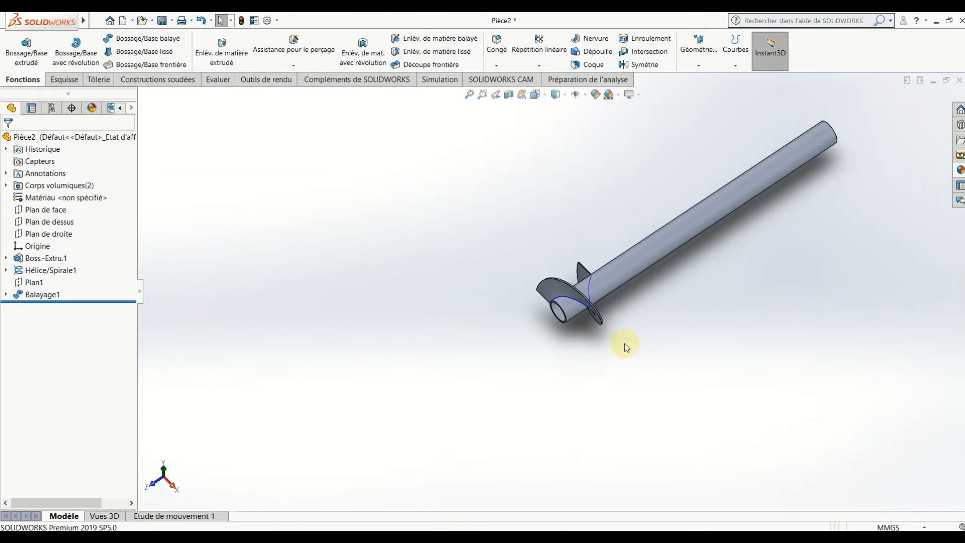
pyautogui.moveTo(625, 345); pyautogui.dragTo(640, 280, button='middle')
pyautogui.scroll(-5, 618, 267)
pyautogui.scroll(4, 640, 345)
pyautogui.moveTo(640, 345); pyautogui.dragTo(514, 292, button='middle')
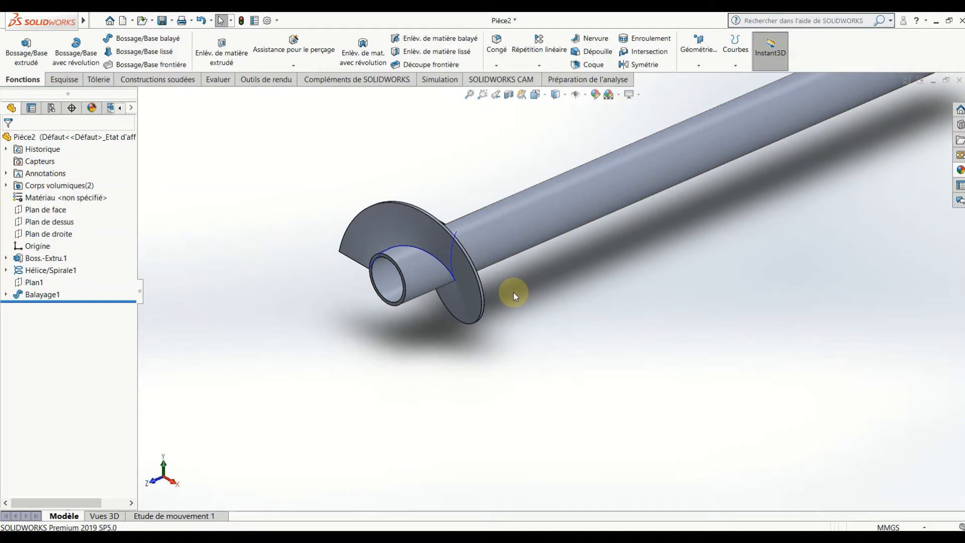
pyautogui.click(62, 80)
pyautogui.click(18, 67)
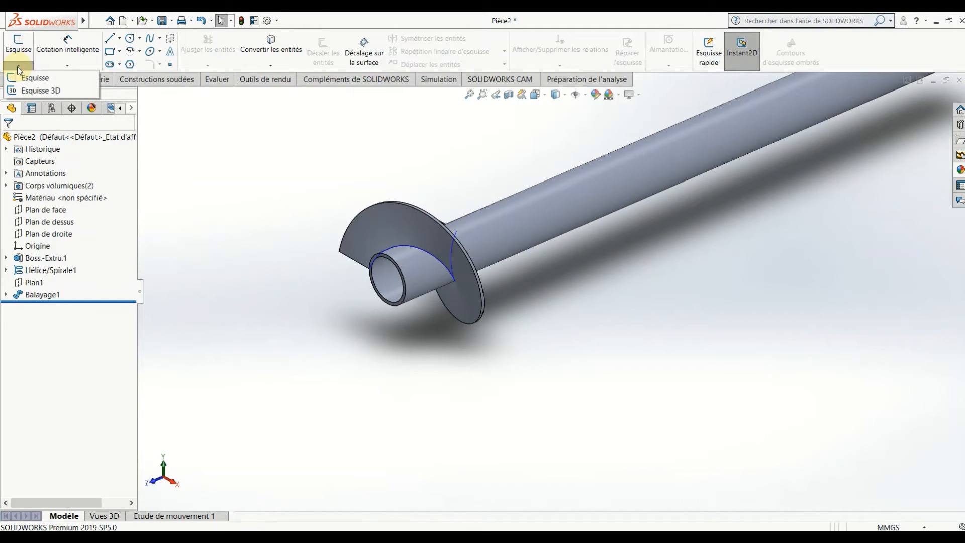
pyautogui.click(30, 93)
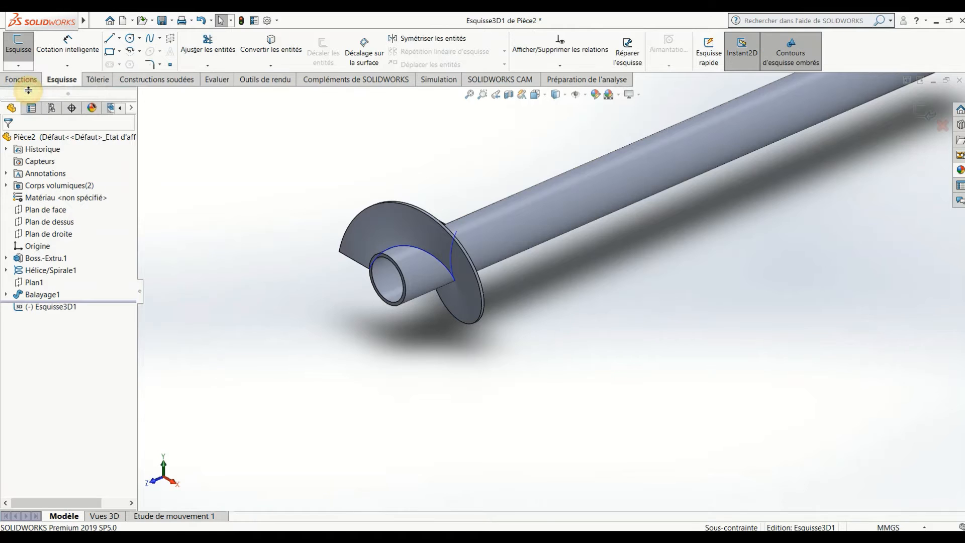
pyautogui.scroll(-4, 453, 260)
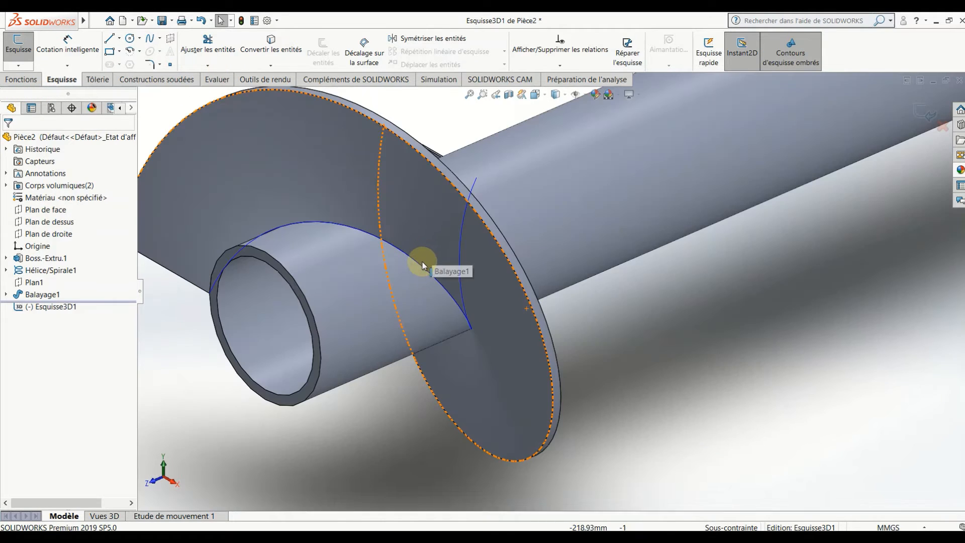
pyautogui.click(421, 265)
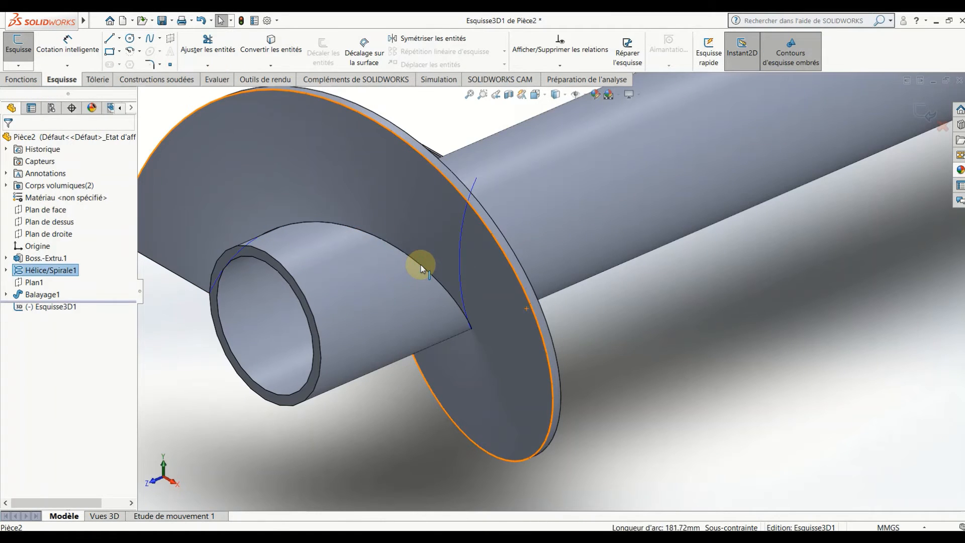
pyautogui.click(277, 53)
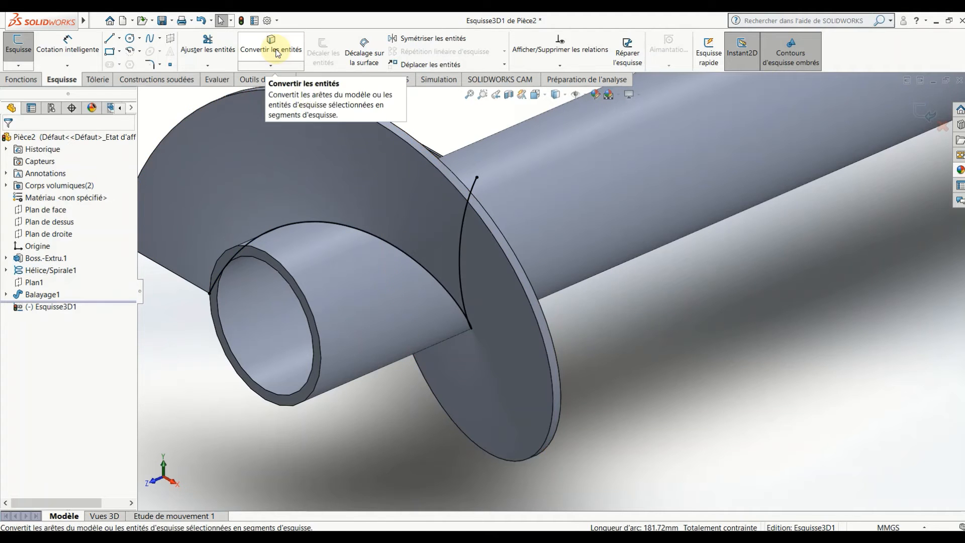
pyautogui.scroll(4, 478, 288)
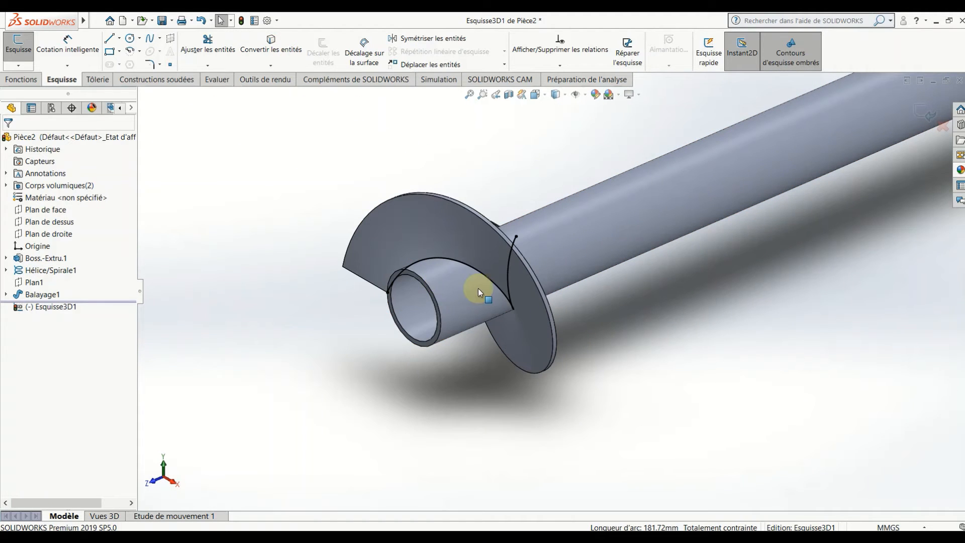
pyautogui.click(924, 109)
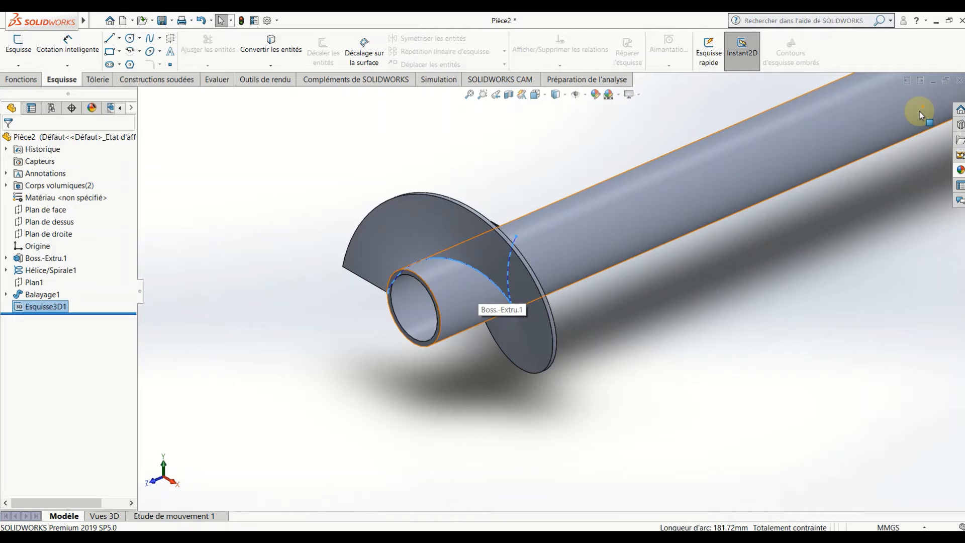
# Step: Create a second 3D sketch containing the flight's outer helical edge converted into a sketch curve, and close the sketch
pyautogui.click(661, 365)
pyautogui.click(24, 67)
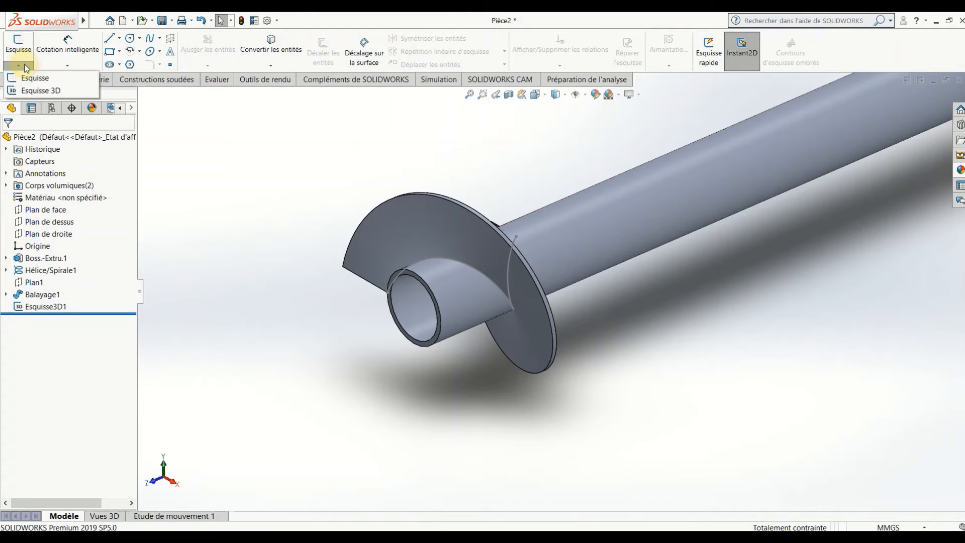
pyautogui.click(34, 92)
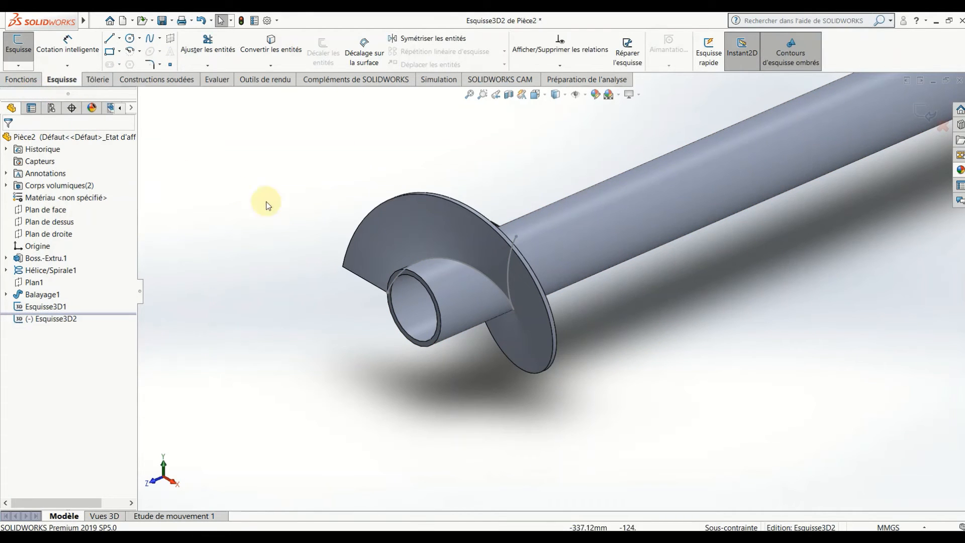
pyautogui.click(421, 195)
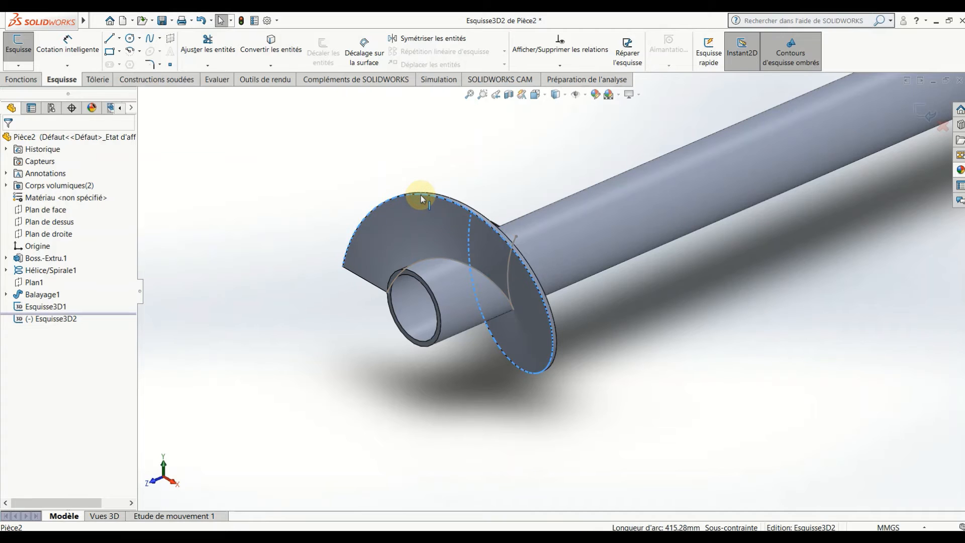
pyautogui.click(271, 45)
pyautogui.click(925, 110)
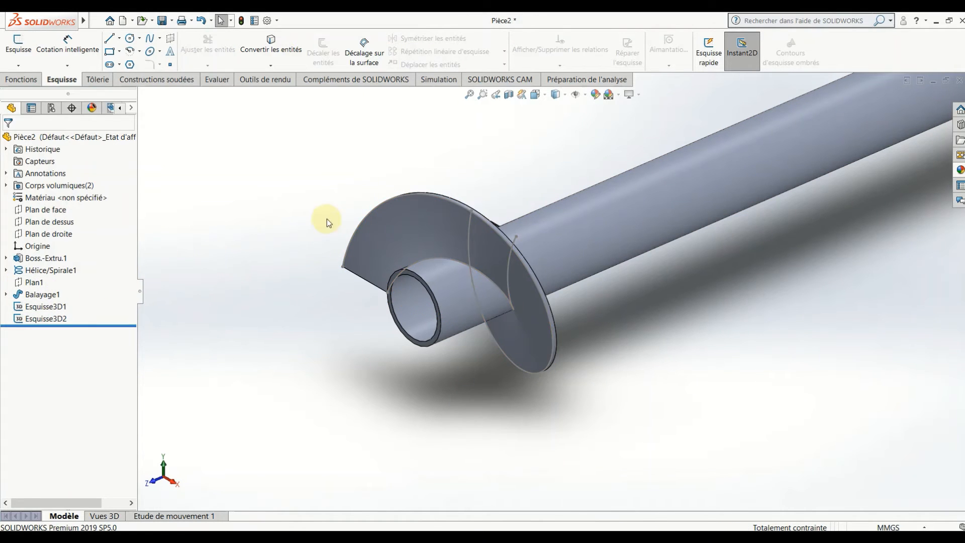
# Step: Hide the swept flight body so only the tube and the two 3D sketch curves remain displayed
pyautogui.click(394, 233)
pyautogui.rightClick(395, 234)
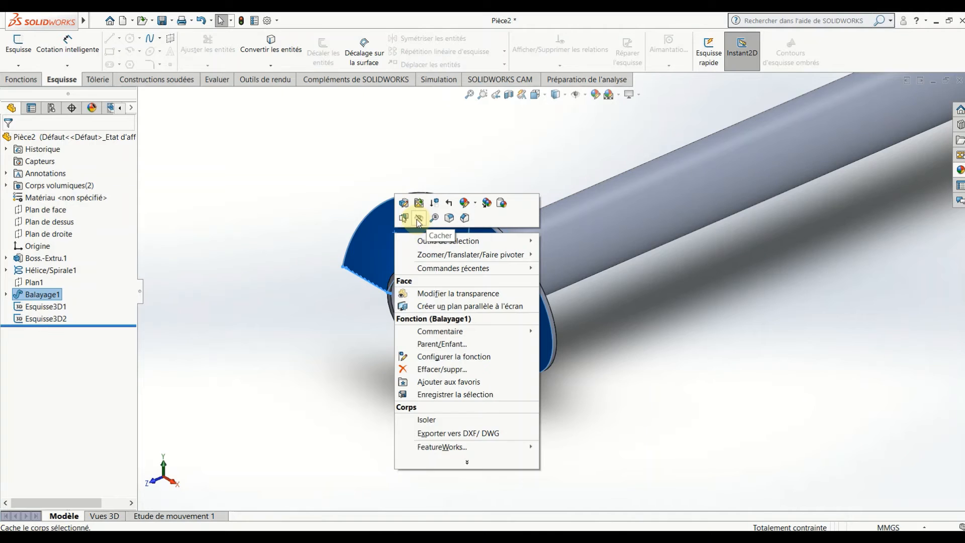
pyautogui.click(418, 219)
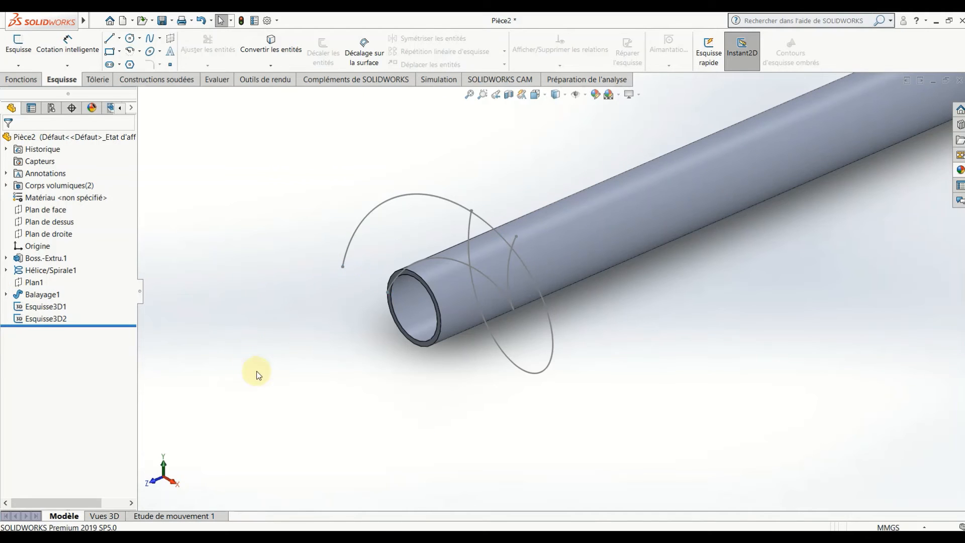
# Step: Turn the sheet metal (Tôlerie) command set off and back on
pyautogui.click(98, 81)
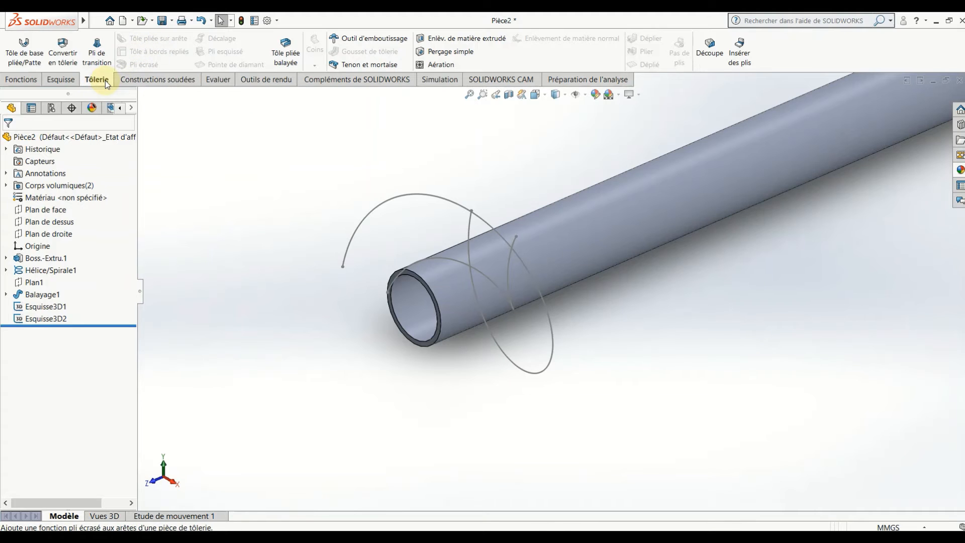
pyautogui.rightClick(153, 81)
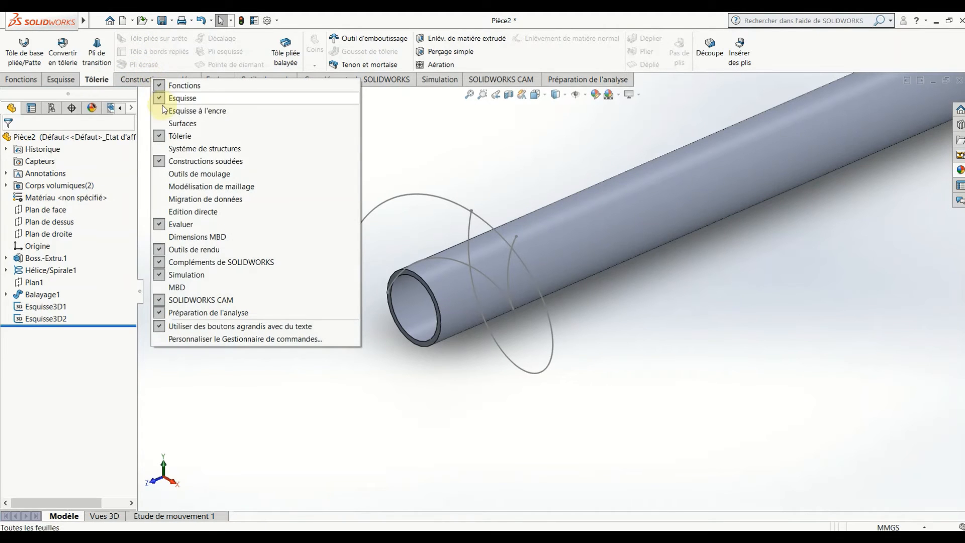
pyautogui.click(157, 138)
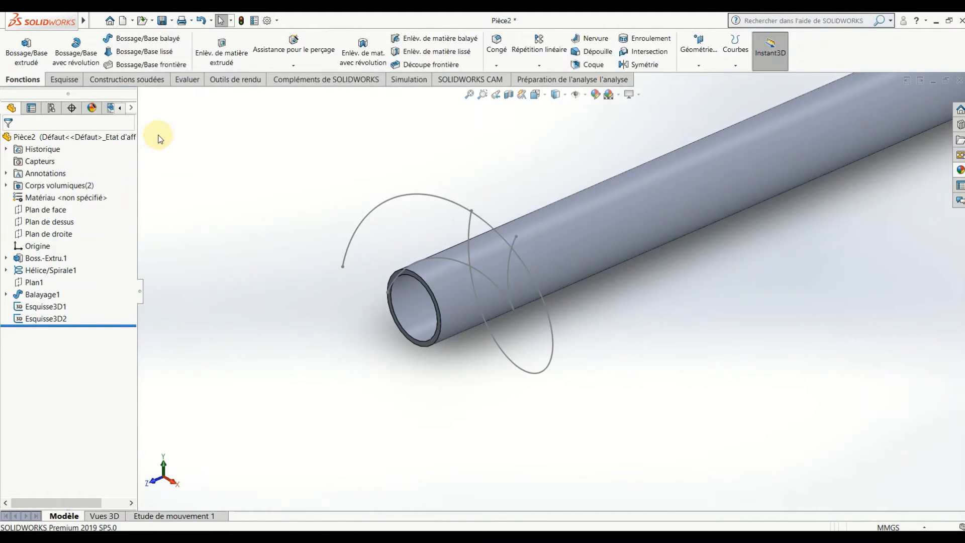
pyautogui.rightClick(145, 83)
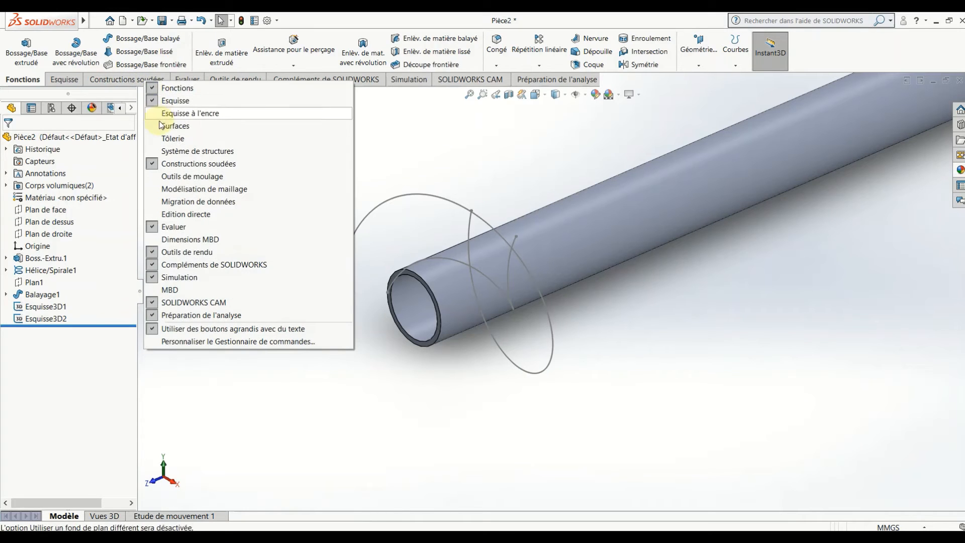
pyautogui.click(153, 136)
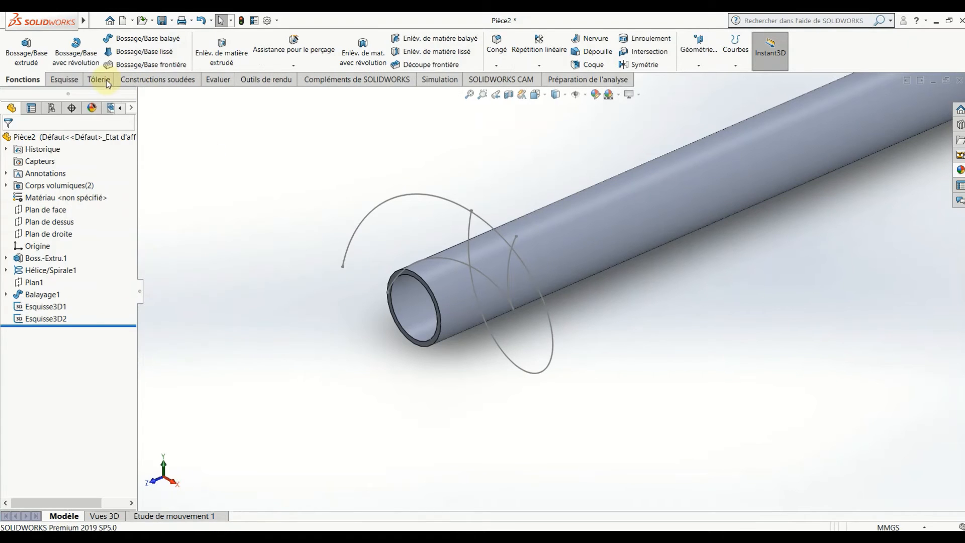
# Step: Create a formed (Formée) lofted bend between the outer and inner 3D sketch curves, 3 mm thick with the thickness direction reversed
pyautogui.click(103, 82)
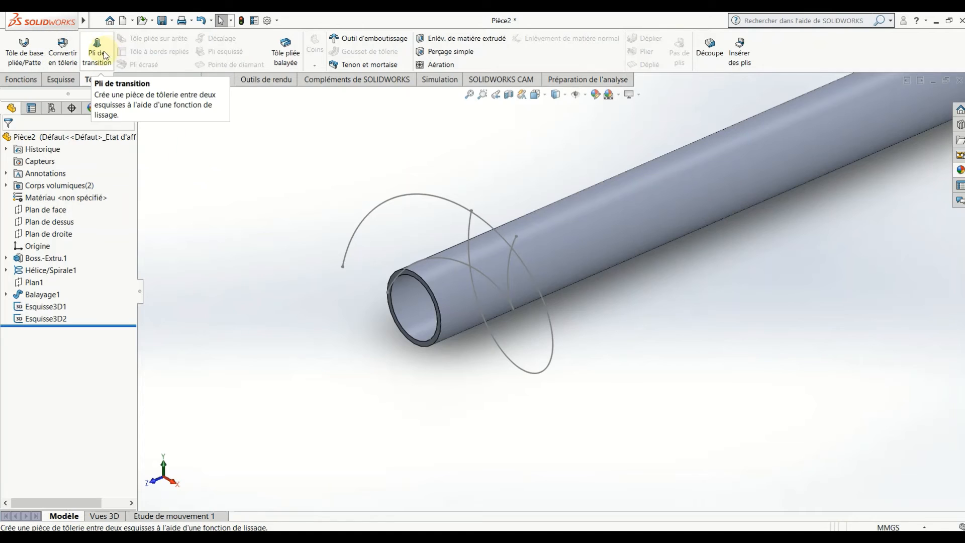
pyautogui.click(102, 56)
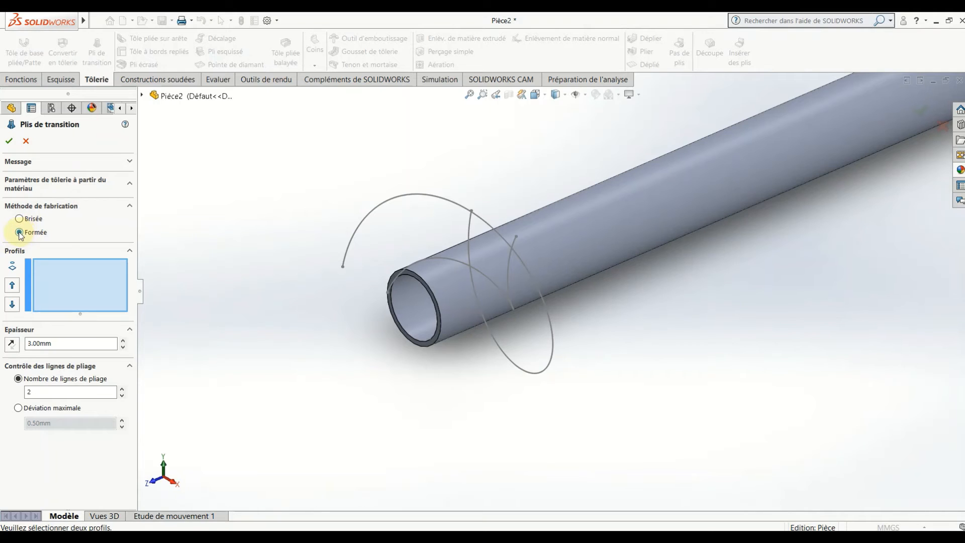
pyautogui.click(342, 268)
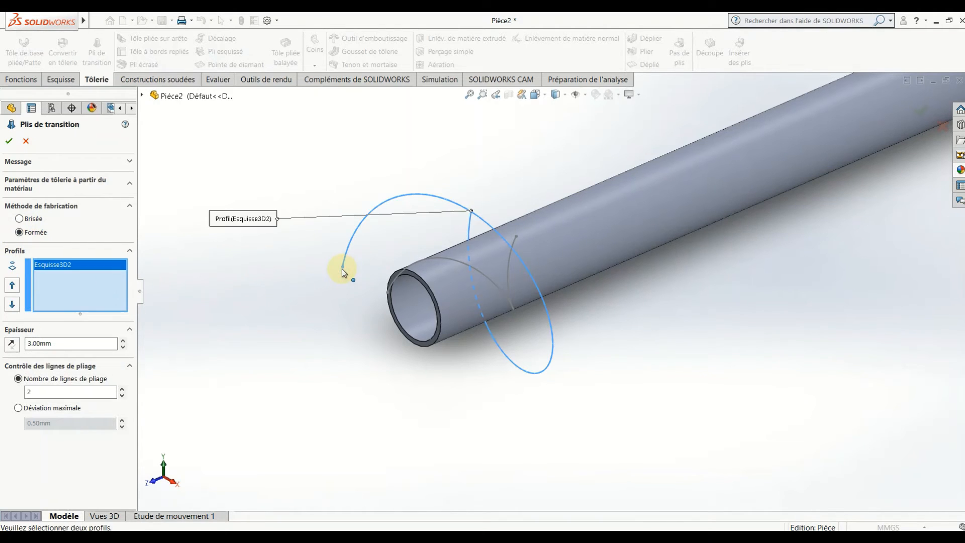
pyautogui.click(388, 299)
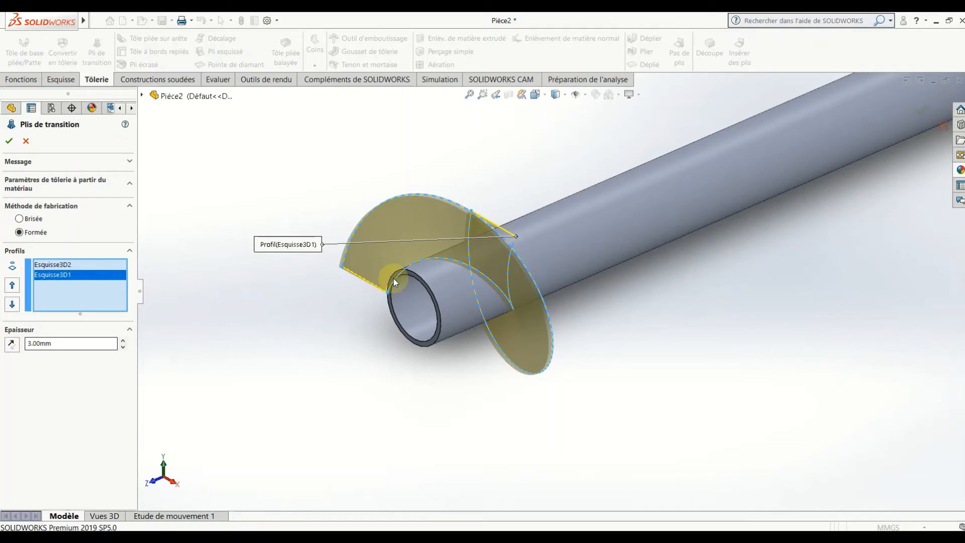
pyautogui.moveTo(399, 276); pyautogui.dragTo(466, 323, button='middle')
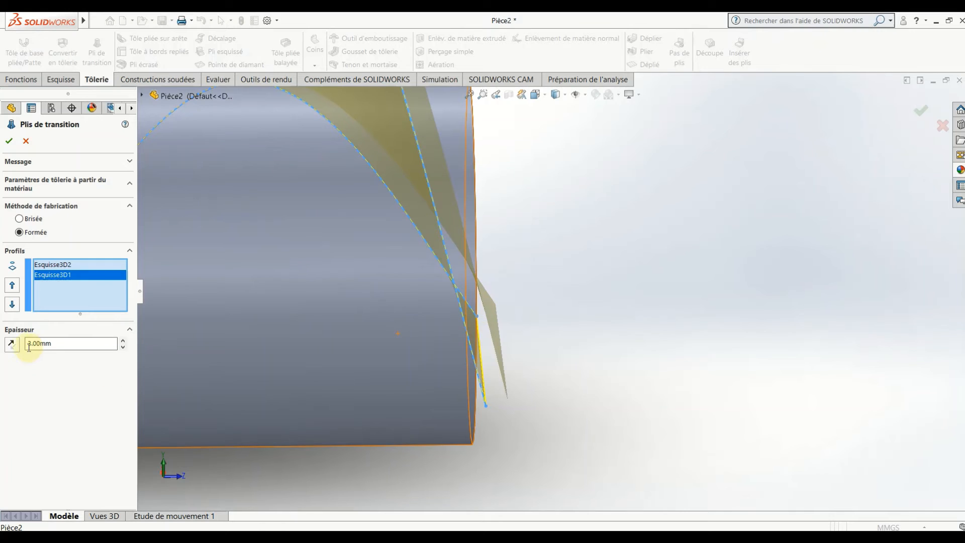
pyautogui.click(12, 345)
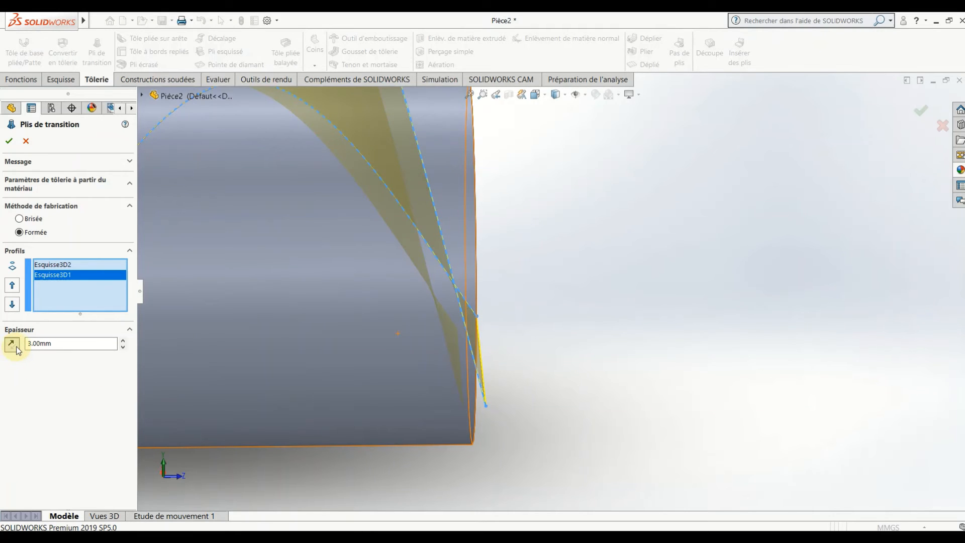
pyautogui.click(8, 143)
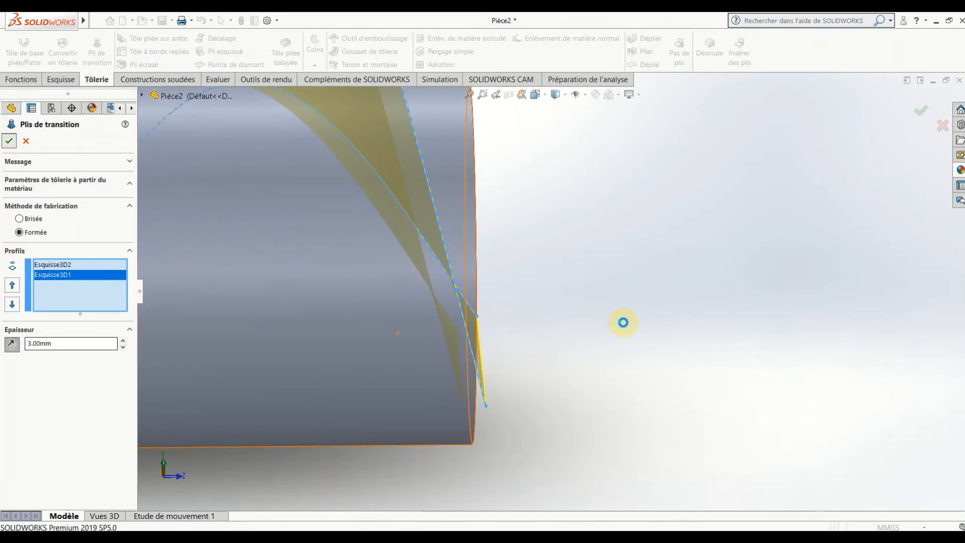
# Step: Flatten the sheet metal flight to examine its developed shape, and return it to the folded state
pyautogui.scroll(5, 567, 321)
pyautogui.moveTo(567, 319); pyautogui.dragTo(650, 257, button='middle')
pyautogui.scroll(3, 600, 228)
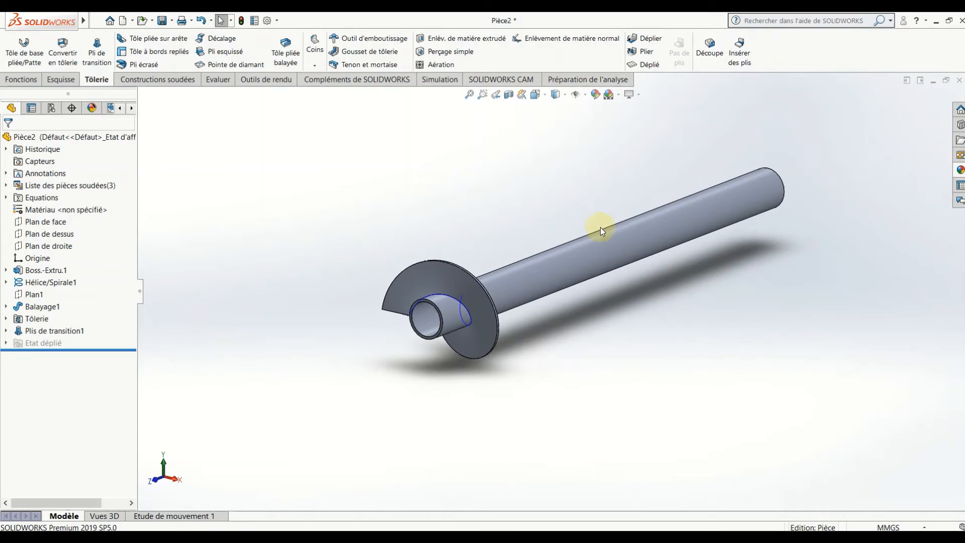
pyautogui.scroll(-2, 598, 222)
pyautogui.scroll(1, 596, 224)
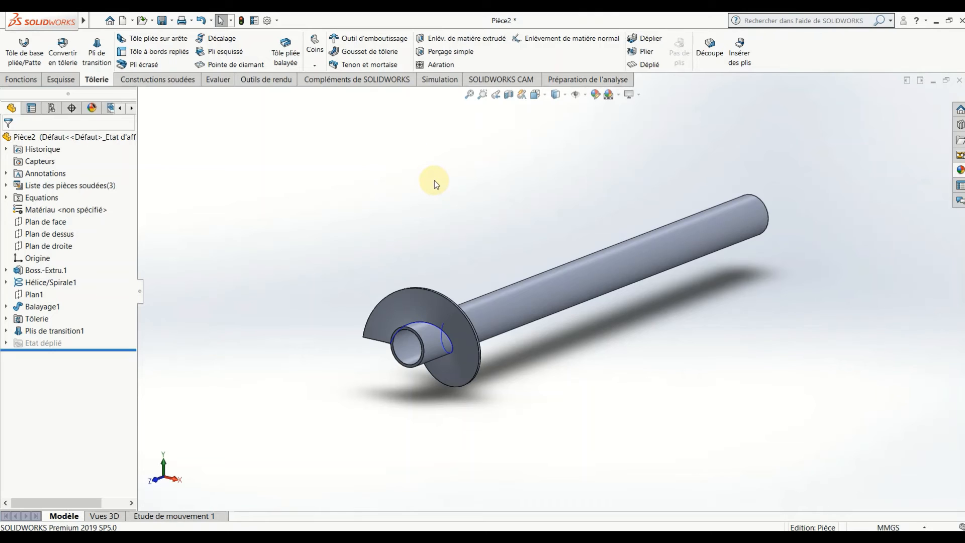
pyautogui.click(653, 67)
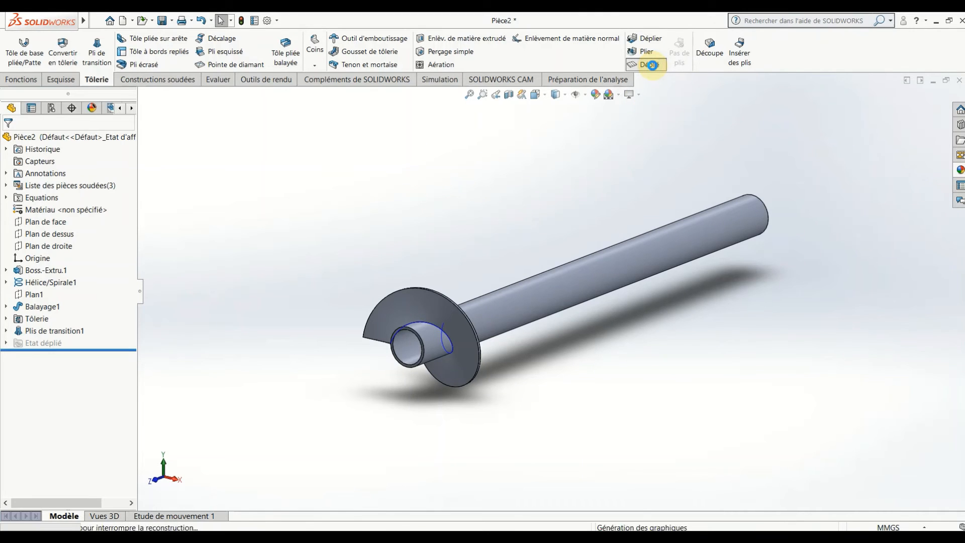
pyautogui.moveTo(511, 341); pyautogui.dragTo(522, 401, button='middle')
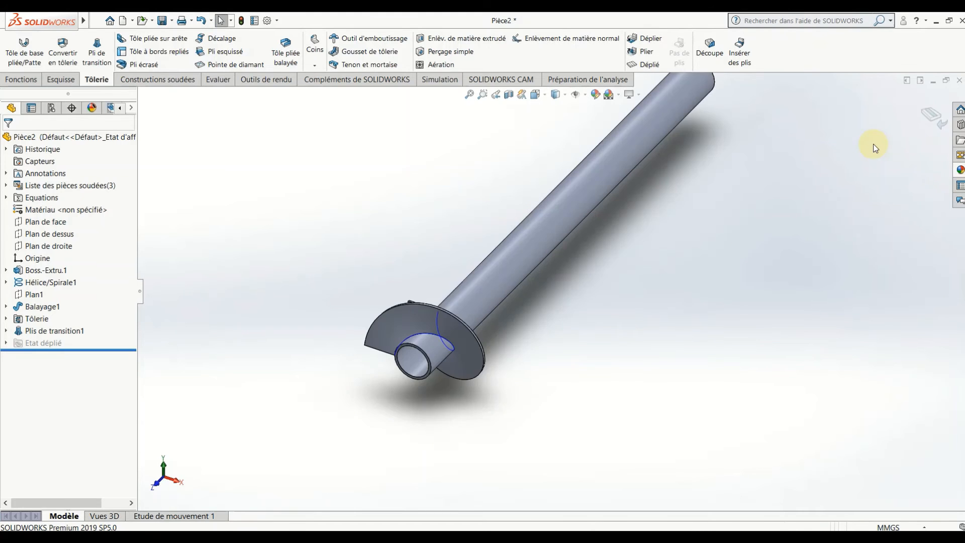
# Step: Hide the helix curve at the flight and display the temporary axes
pyautogui.rightClick(448, 340)
pyautogui.click(471, 324)
pyautogui.scroll(5, 543, 378)
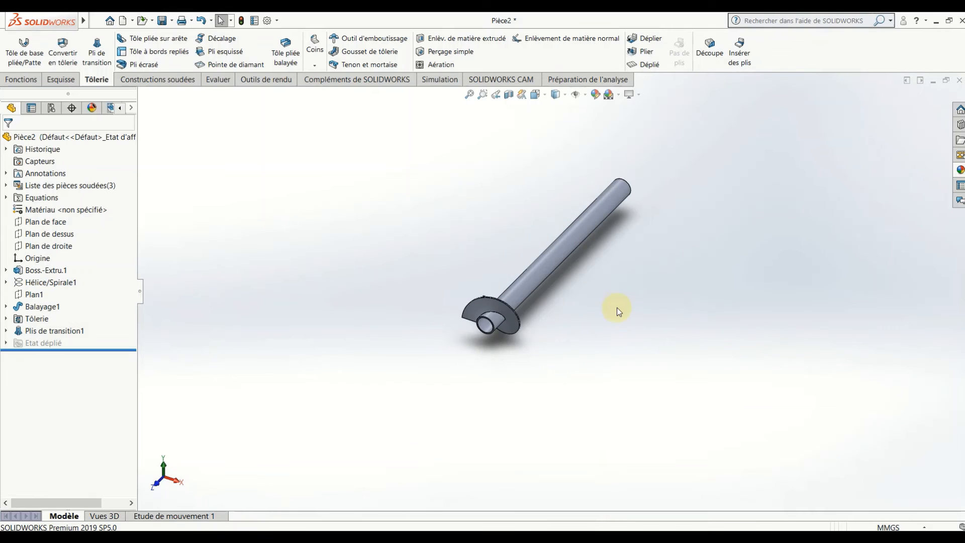
pyautogui.scroll(-4, 603, 306)
pyautogui.moveTo(502, 314); pyautogui.dragTo(444, 338, button='middle')
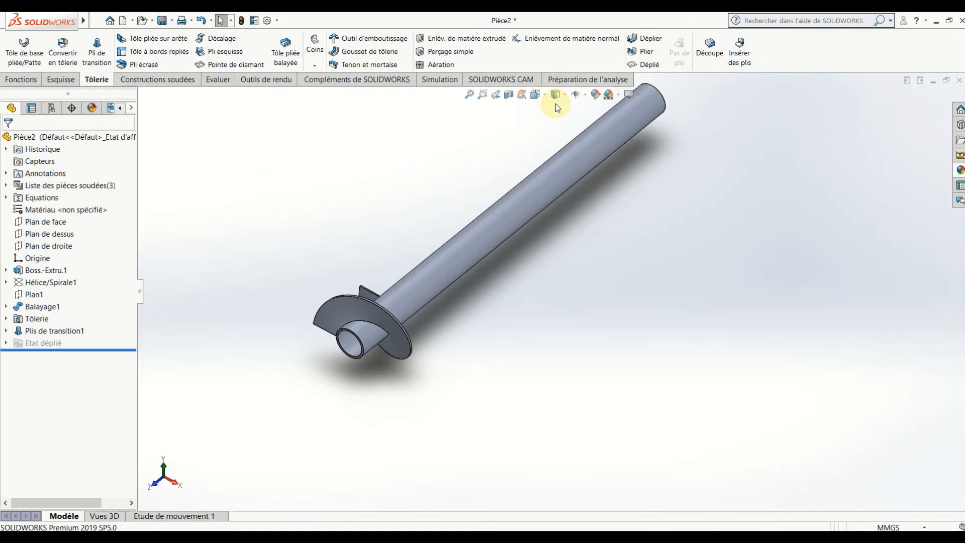
pyautogui.click(585, 95)
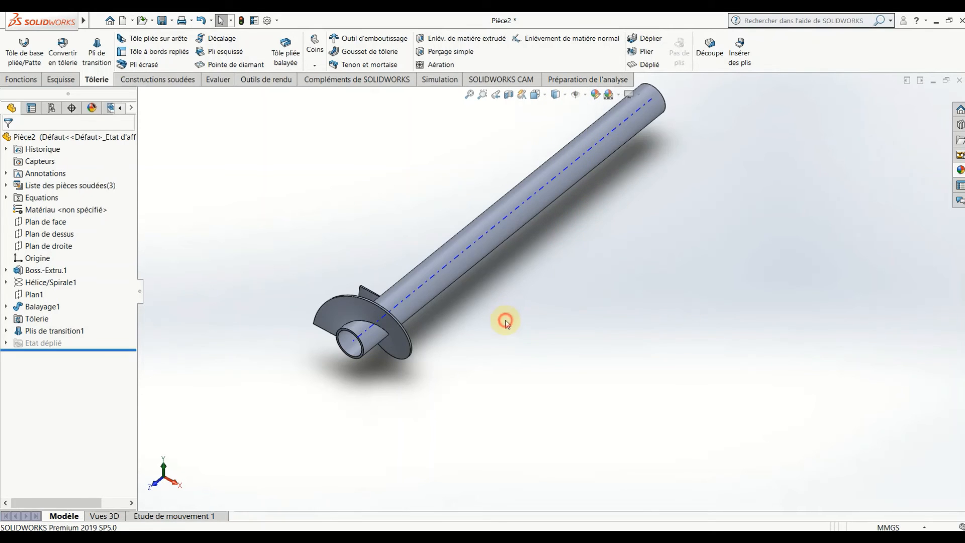
# Step: Linearly pattern the lofted-bend flight body along the tube's axis with 6 instances at 100 mm spacing, and hide the temporary axes
pyautogui.click(23, 79)
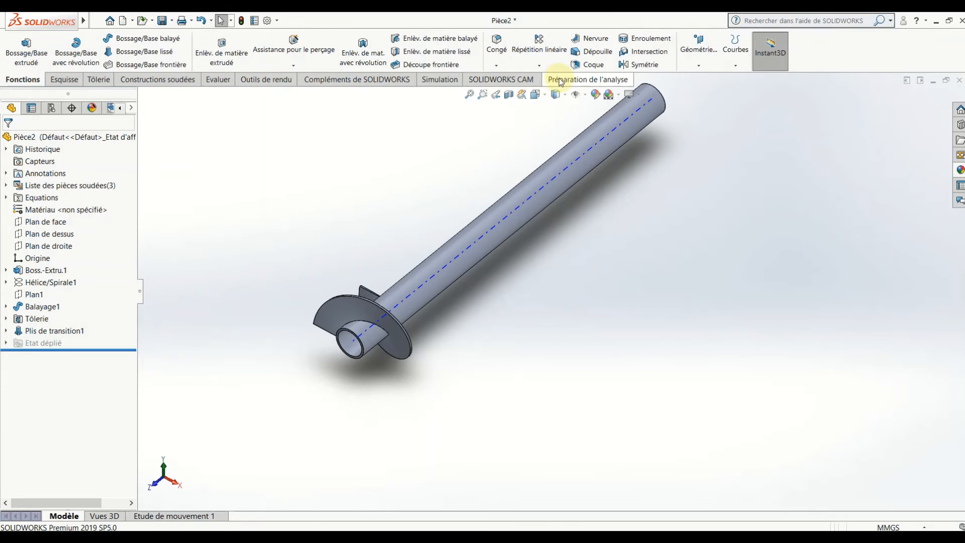
pyautogui.click(545, 50)
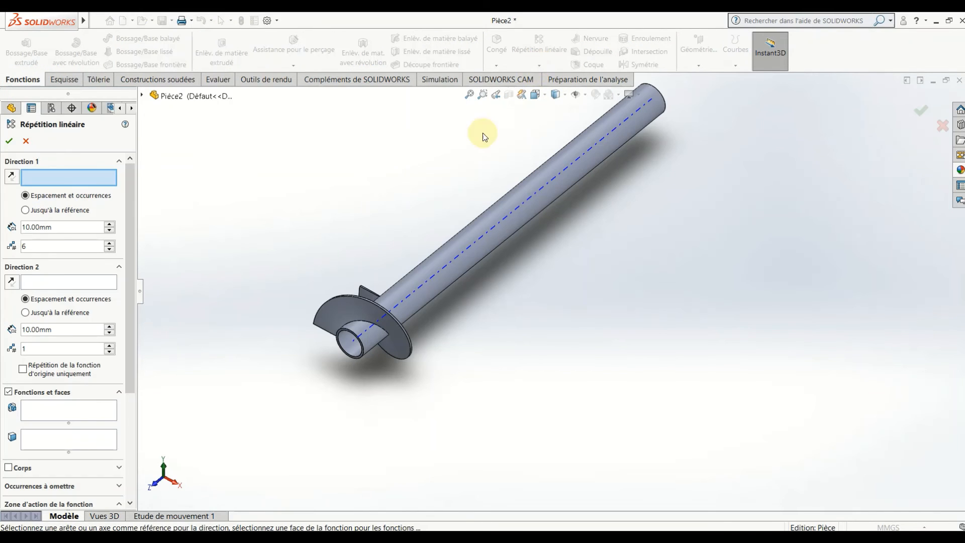
pyautogui.click(452, 262)
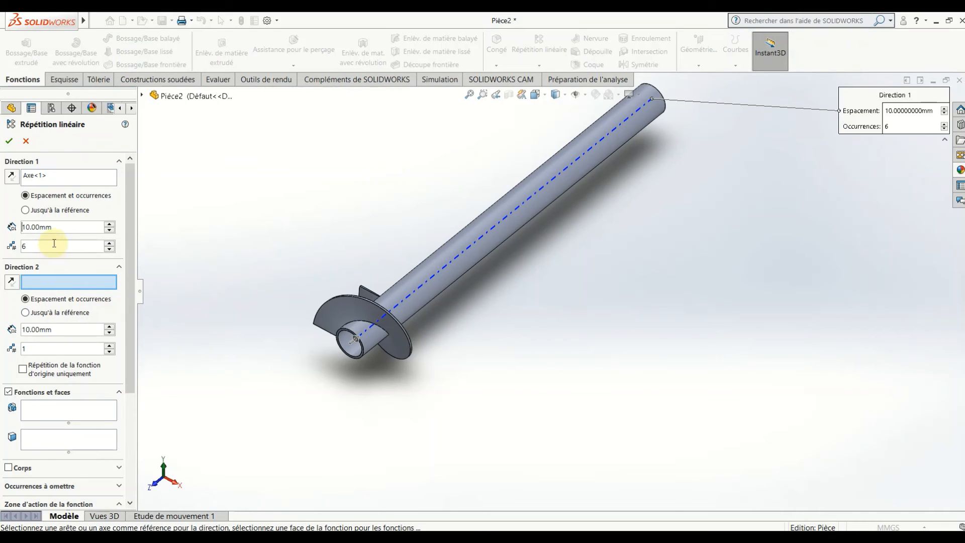
pyautogui.click(9, 468)
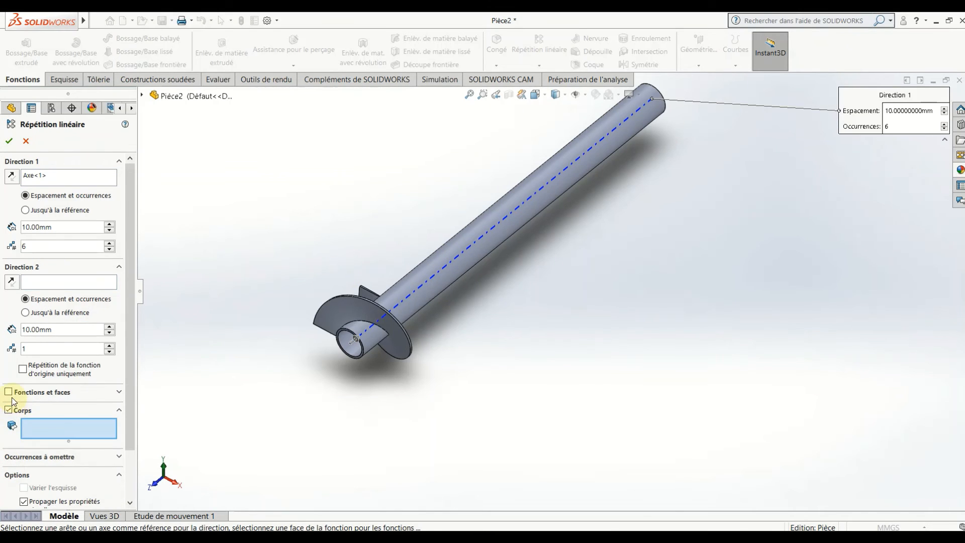
pyautogui.click(355, 306)
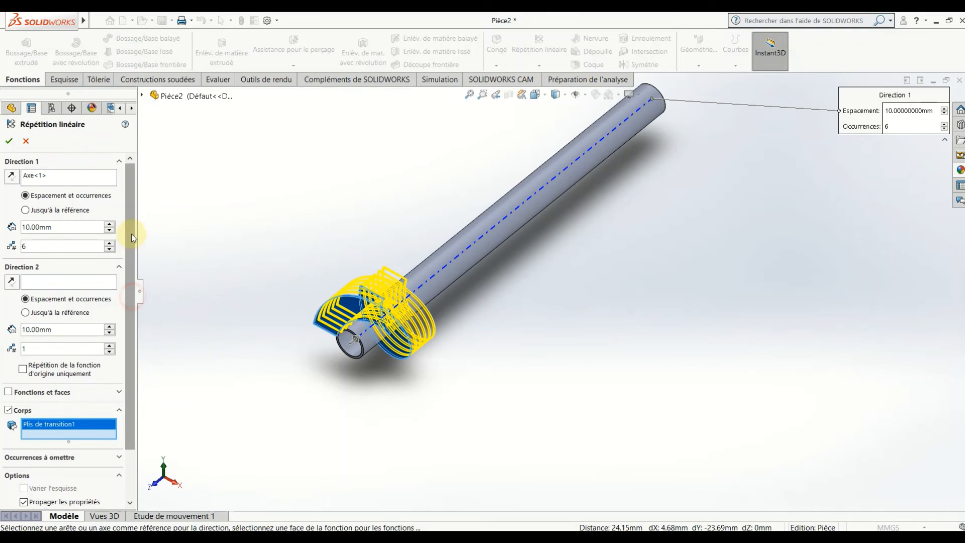
pyautogui.click(54, 226)
pyautogui.write('100')
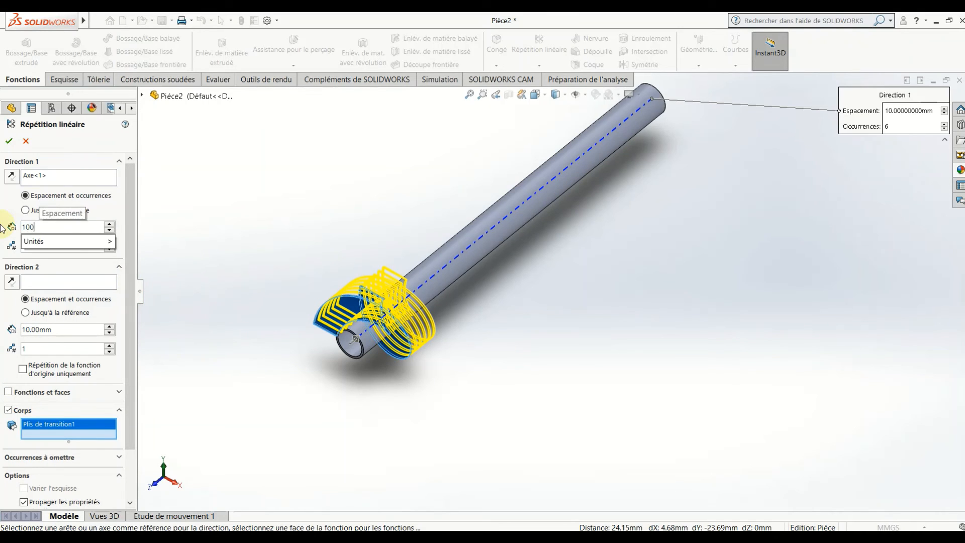
pyautogui.press('Return')
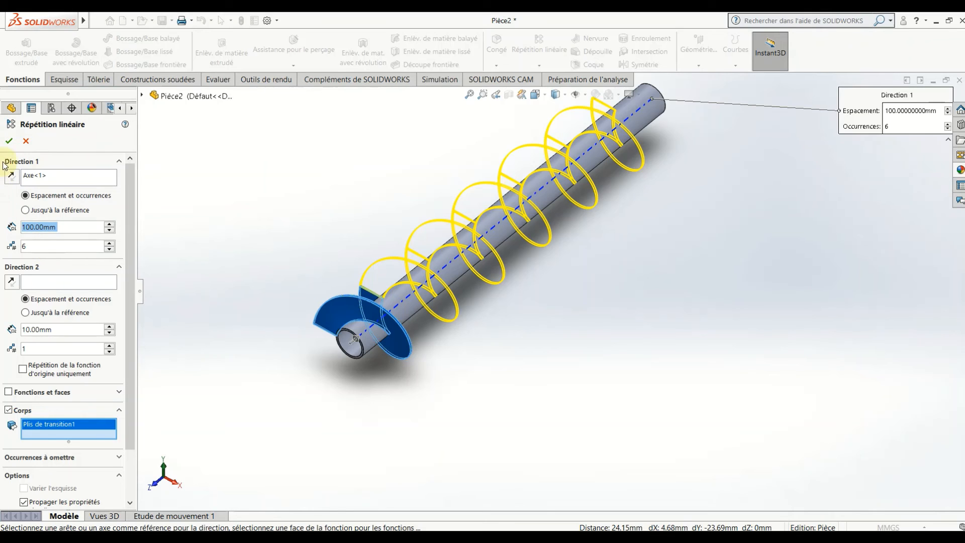
pyautogui.click(9, 141)
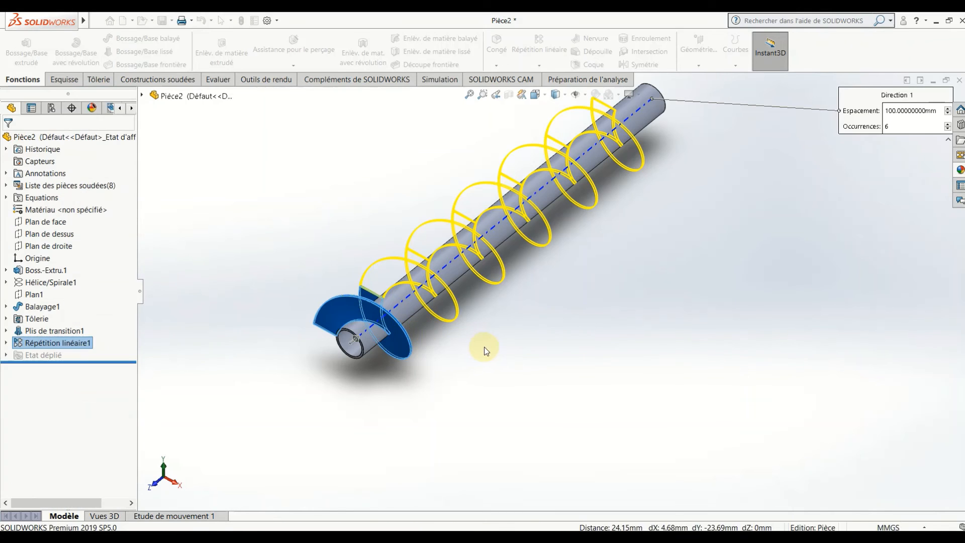
pyautogui.moveTo(384, 356); pyautogui.dragTo(389, 349, button='middle')
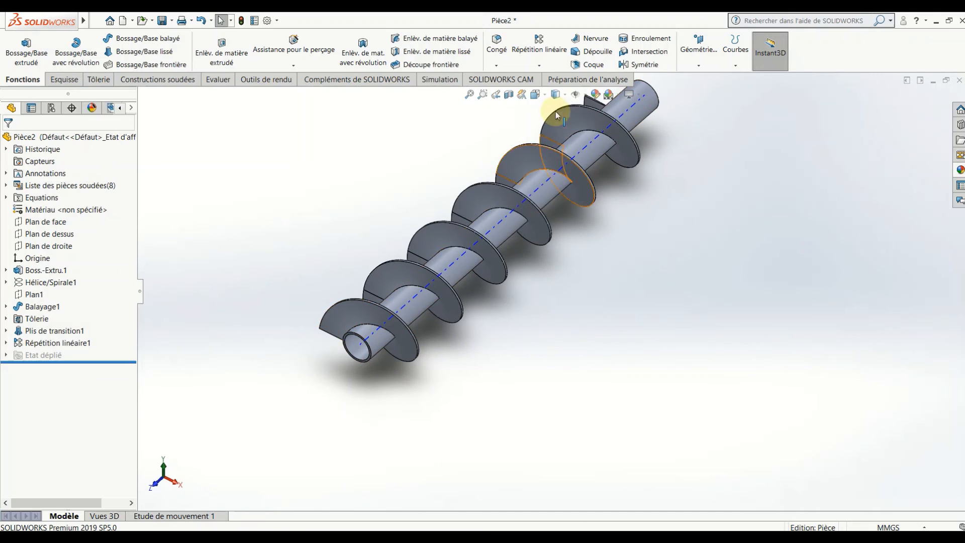
pyautogui.click(584, 96)
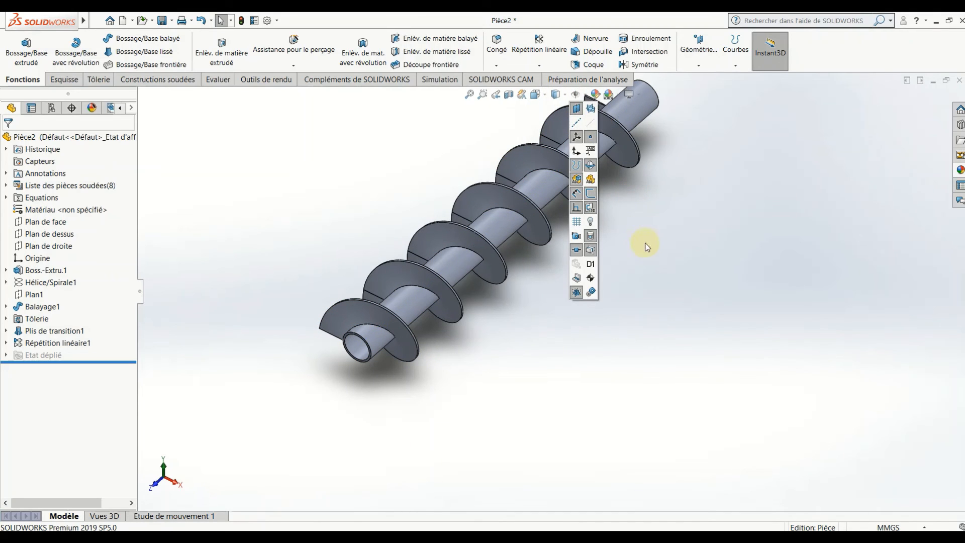
# Step: Examine the patterned flights along the tube, including the edges where neighbouring flights meet
pyautogui.moveTo(460, 374); pyautogui.dragTo(537, 282, button='middle')
pyautogui.scroll(-6, 545, 283)
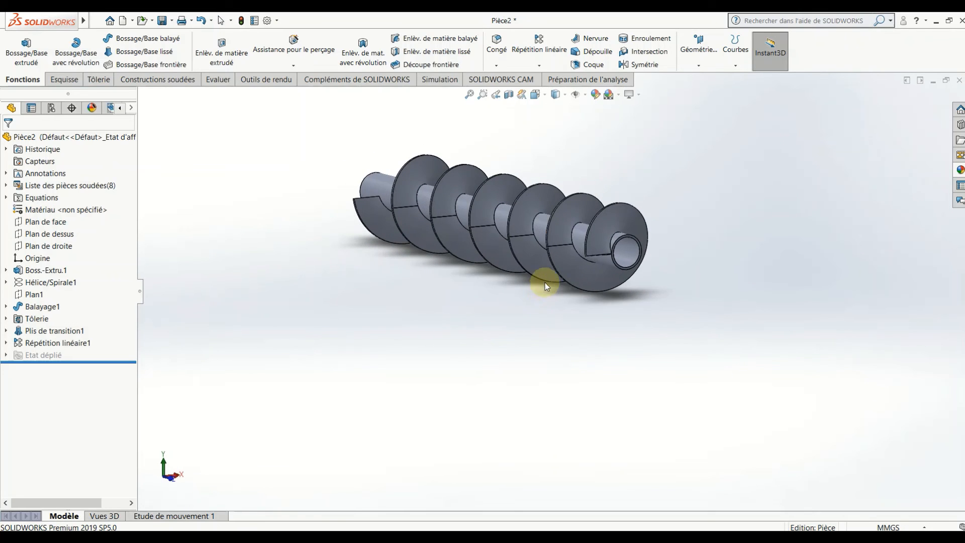
pyautogui.scroll(-6, 481, 352)
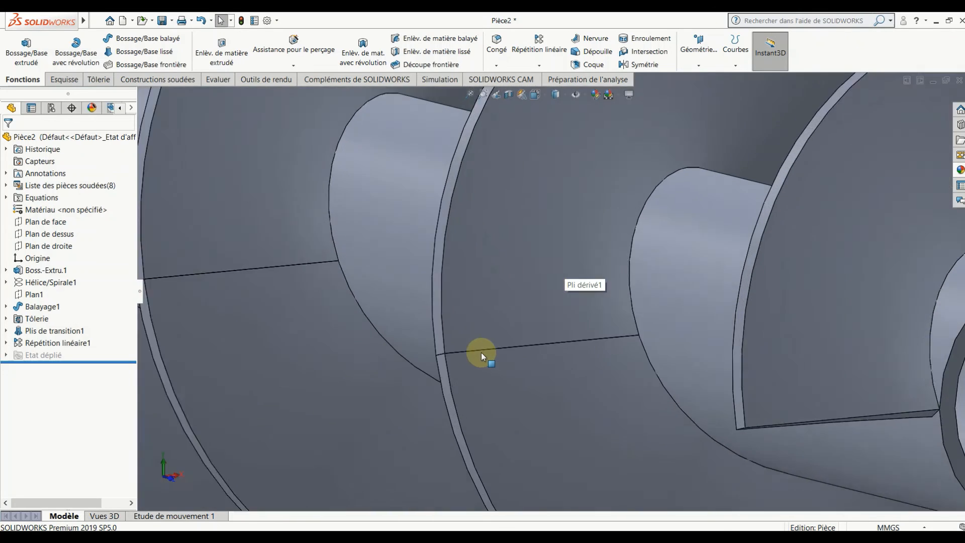
pyautogui.scroll(10, 664, 379)
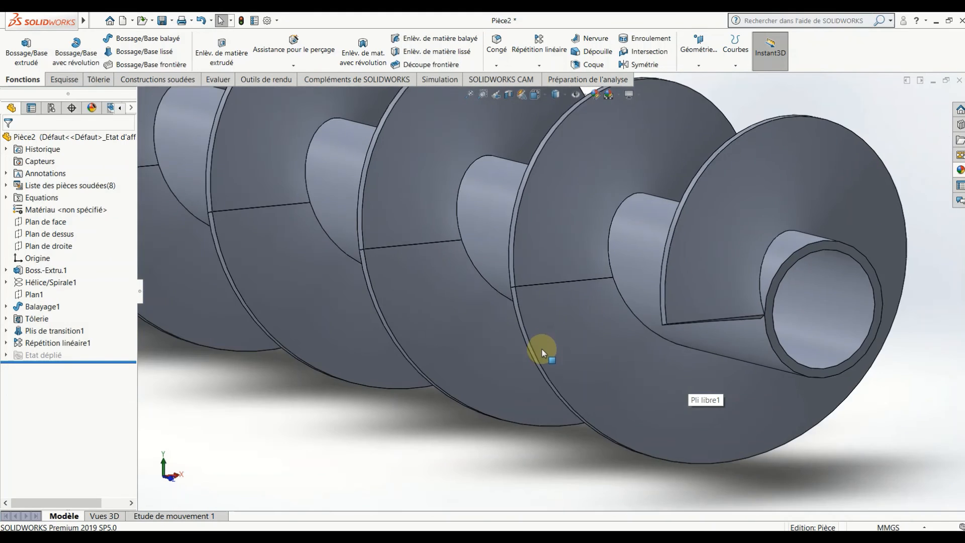
pyautogui.scroll(5, 542, 351)
pyautogui.moveTo(517, 309); pyautogui.dragTo(345, 339, button='middle')
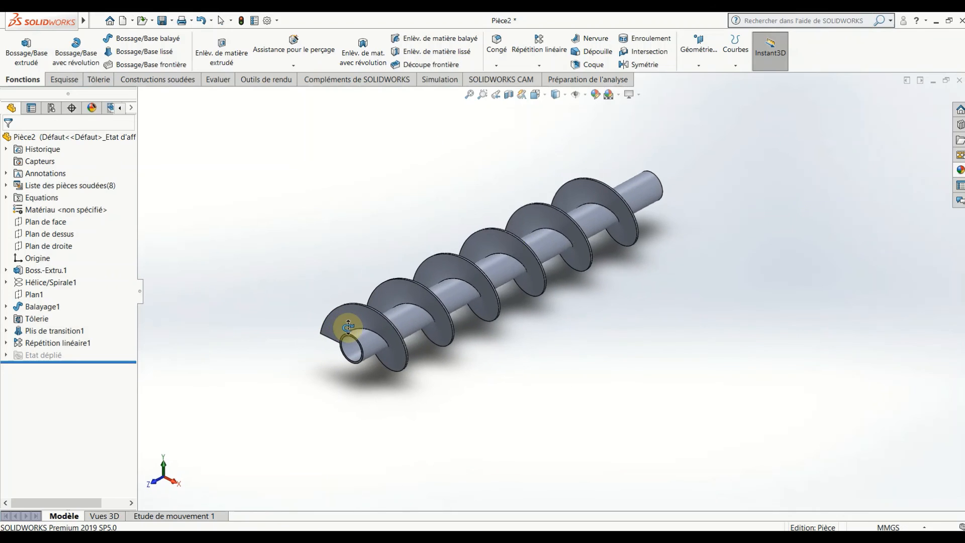
pyautogui.moveTo(480, 334); pyautogui.dragTo(414, 323, button='middle')
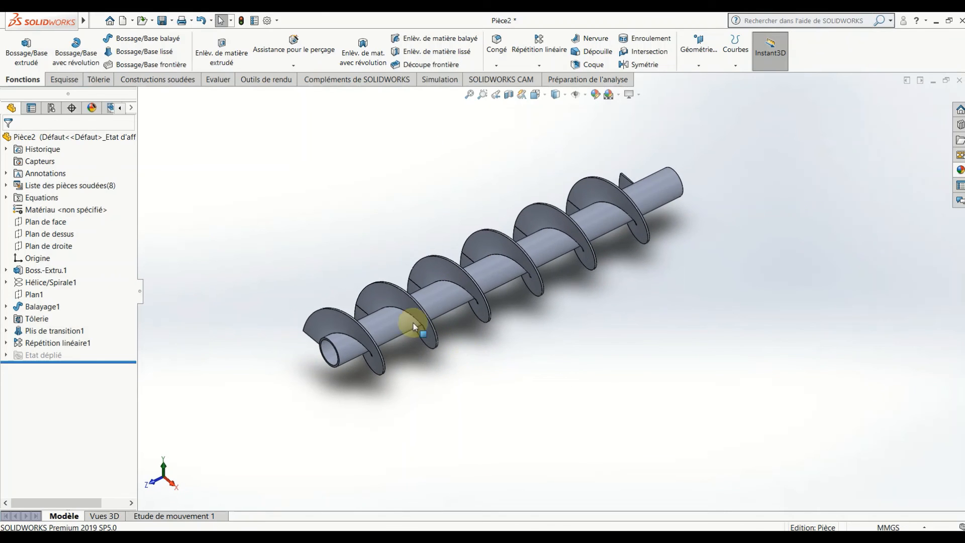
# Step: Apply a yellow colour from the standard palette to the appearance of the whole part
pyautogui.rightClick(108, 137)
pyautogui.click(132, 121)
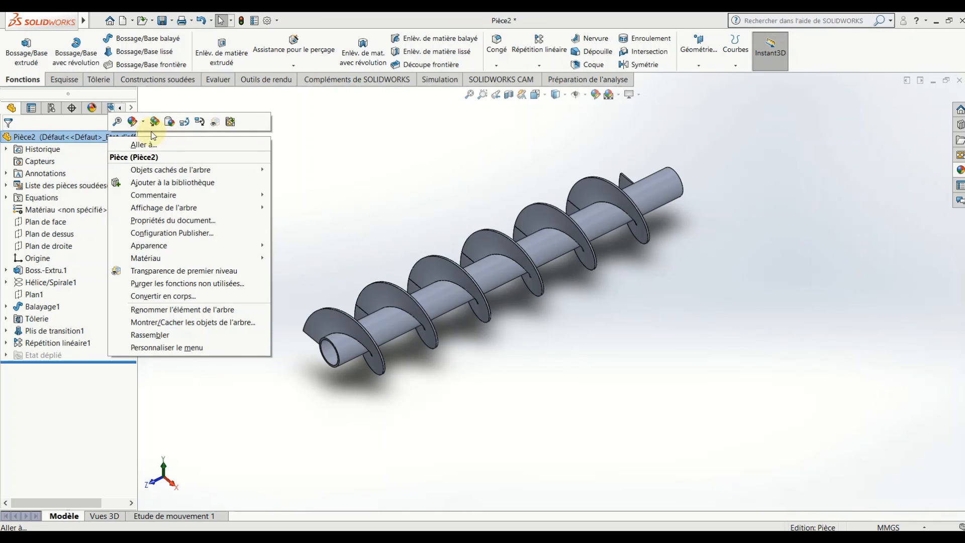
pyautogui.click(142, 124)
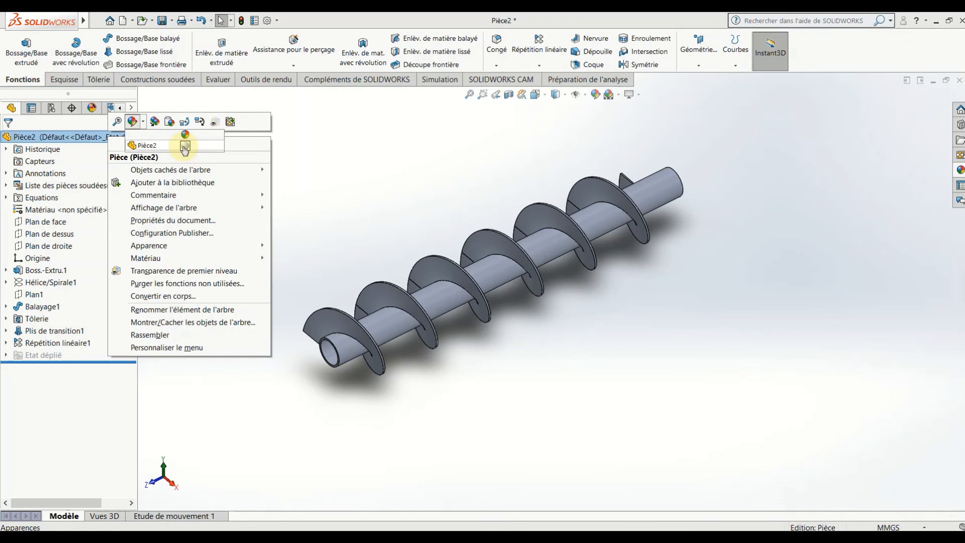
pyautogui.click(184, 144)
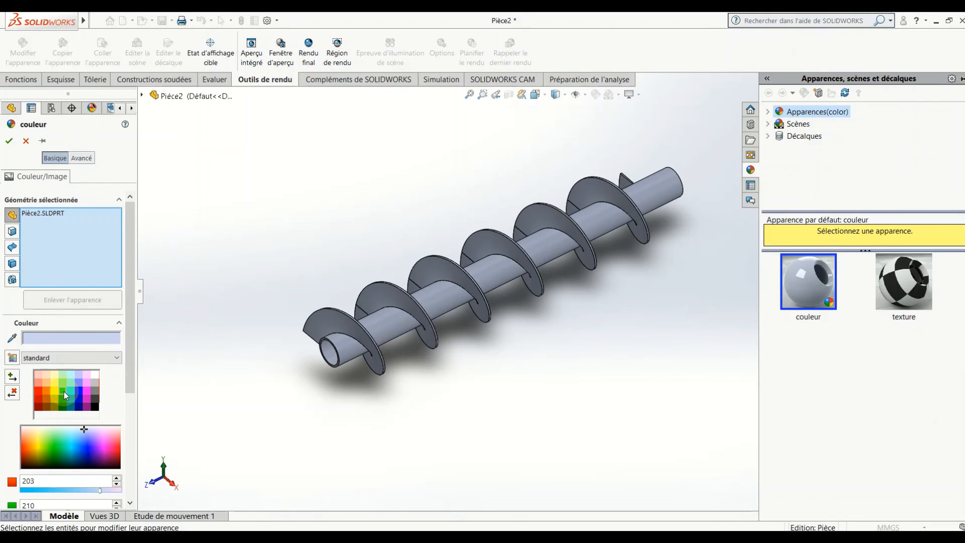
pyautogui.click(46, 392)
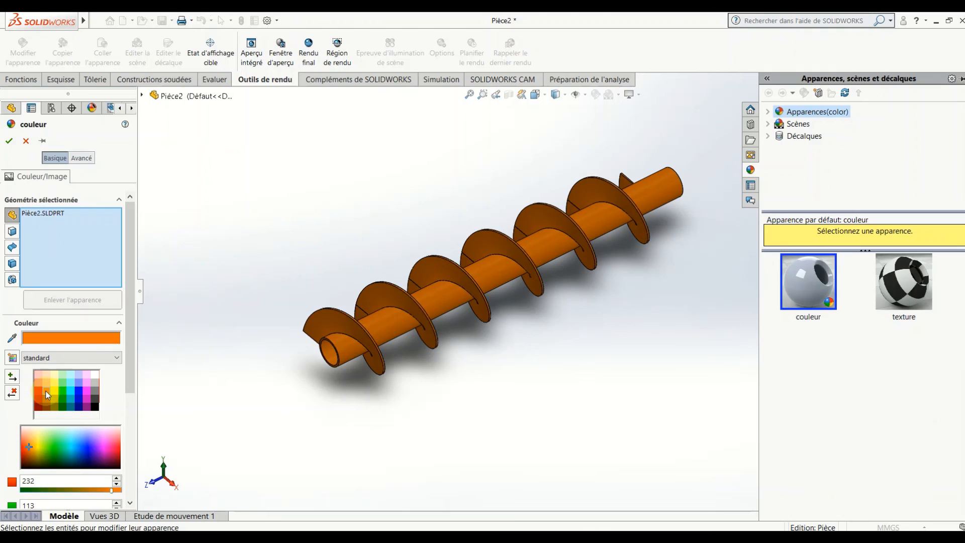
pyautogui.click(55, 390)
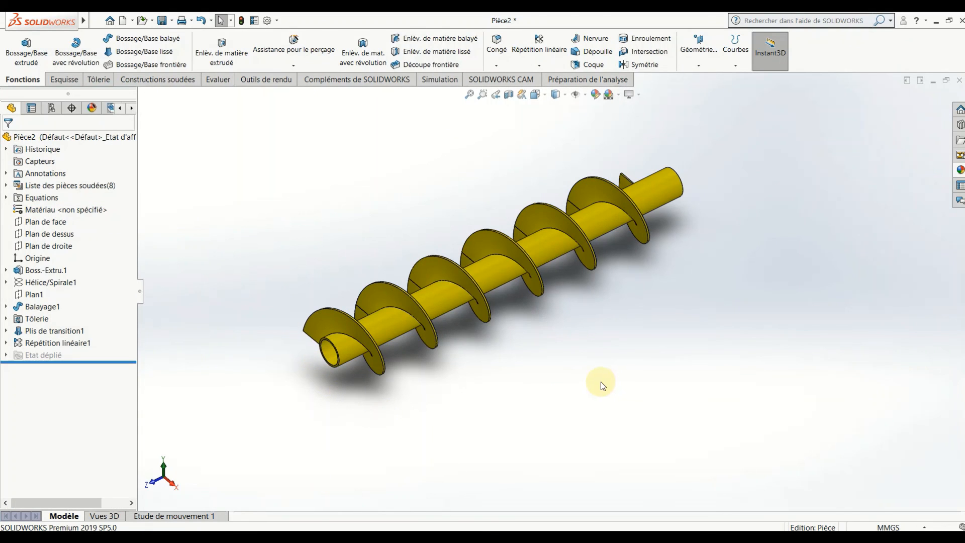
pyautogui.moveTo(602, 383); pyautogui.dragTo(573, 357, button='middle')
pyautogui.scroll(2, 573, 309)
pyautogui.scroll(-5, 551, 259)
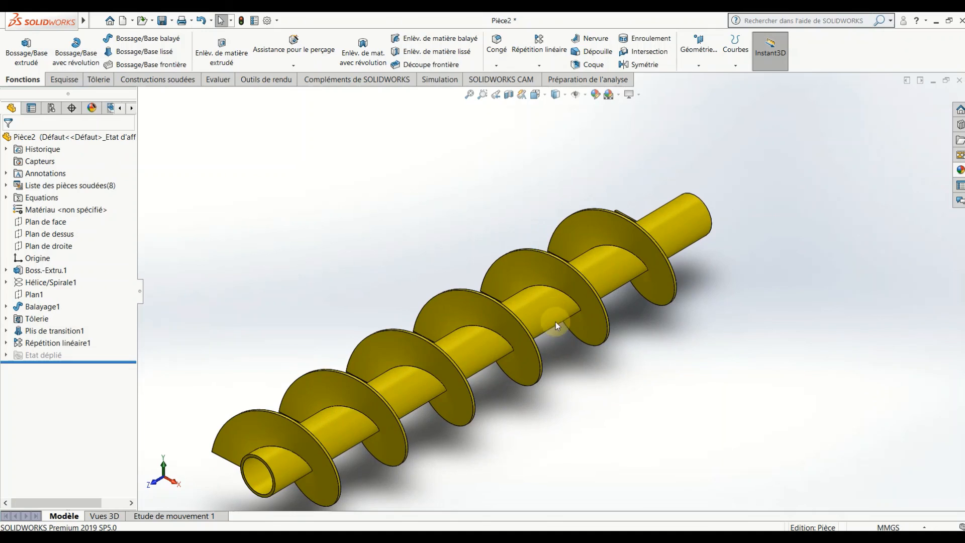
pyautogui.scroll(4, 557, 332)
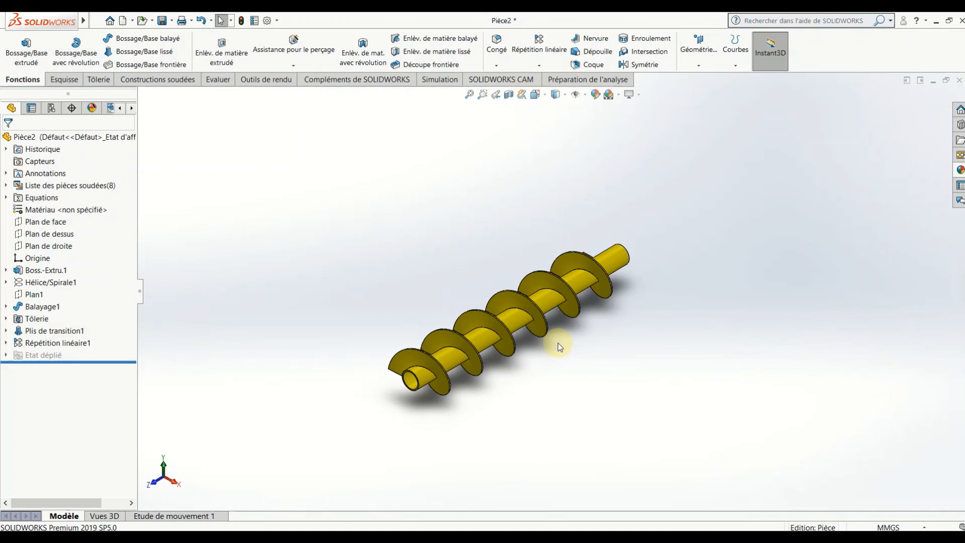